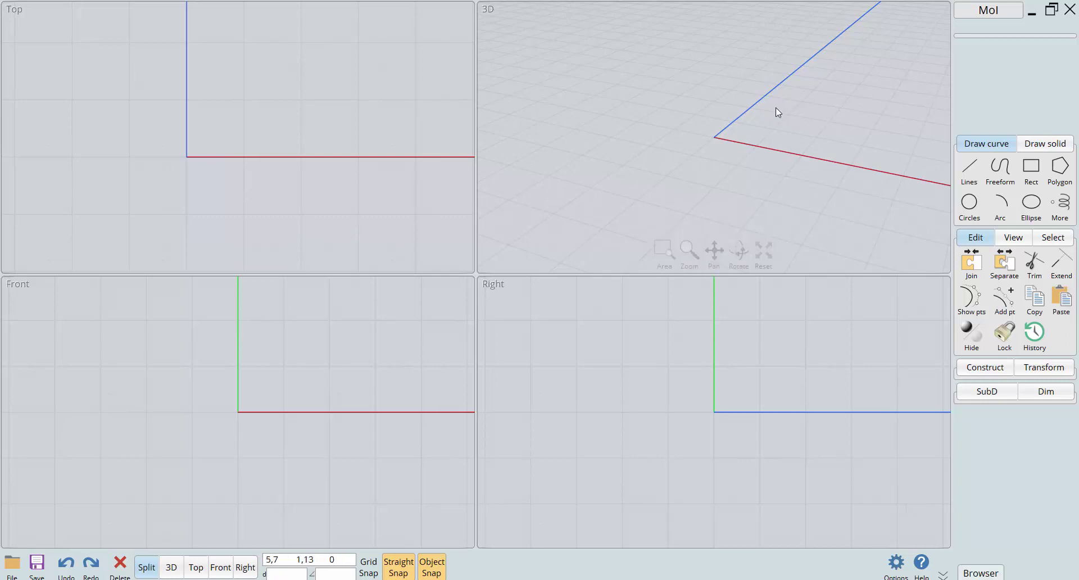
Create a solid sphere centred on the origin with a radius of about 5.04
click(1047, 145)
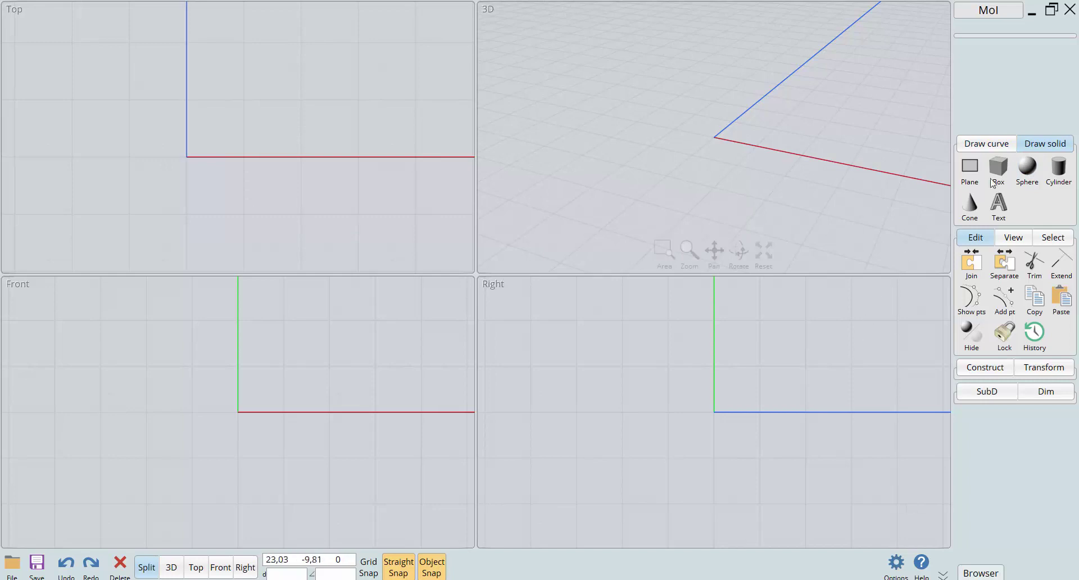
click(1027, 169)
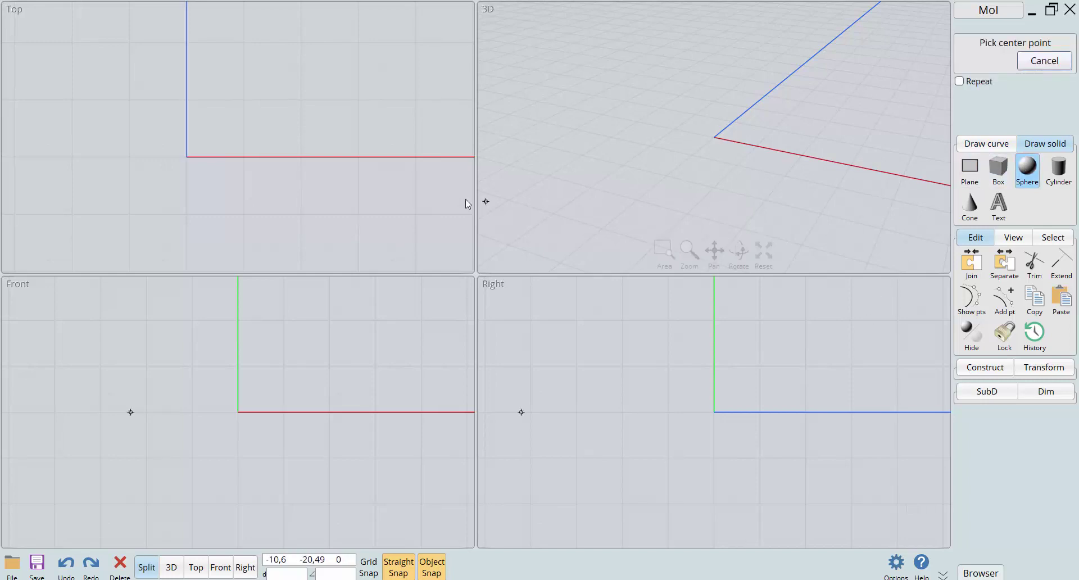
click(184, 161)
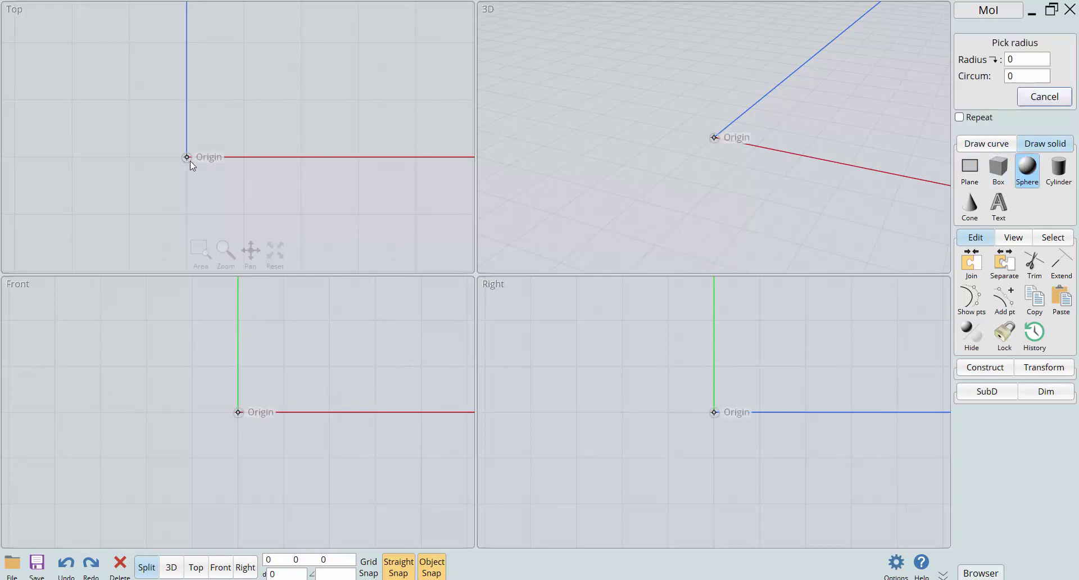
click(244, 164)
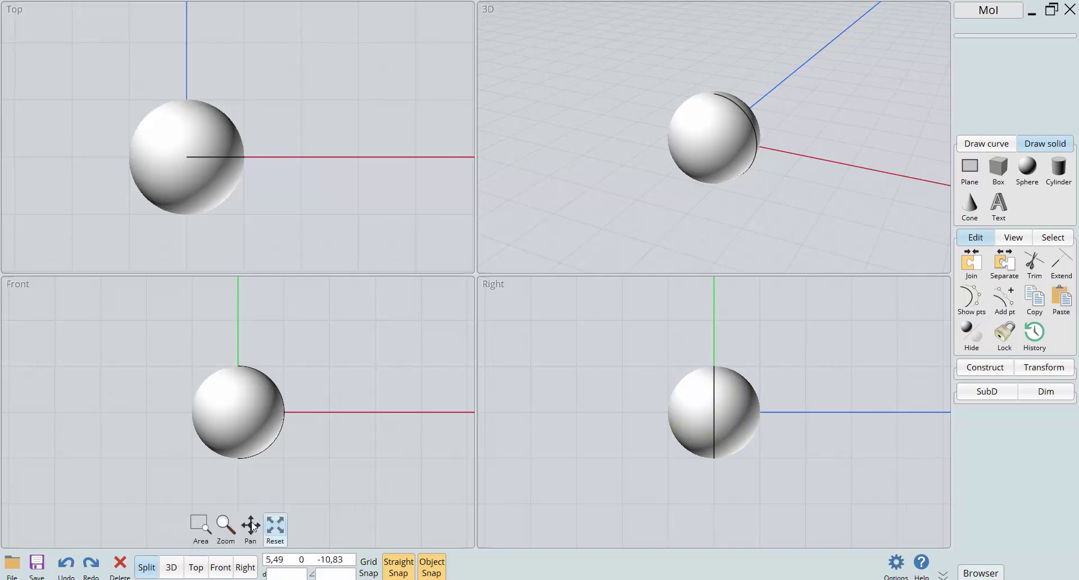
Flatten the sphere vertically in the Front view to a height of about 3.8, keeping it centred on the origin
click(221, 568)
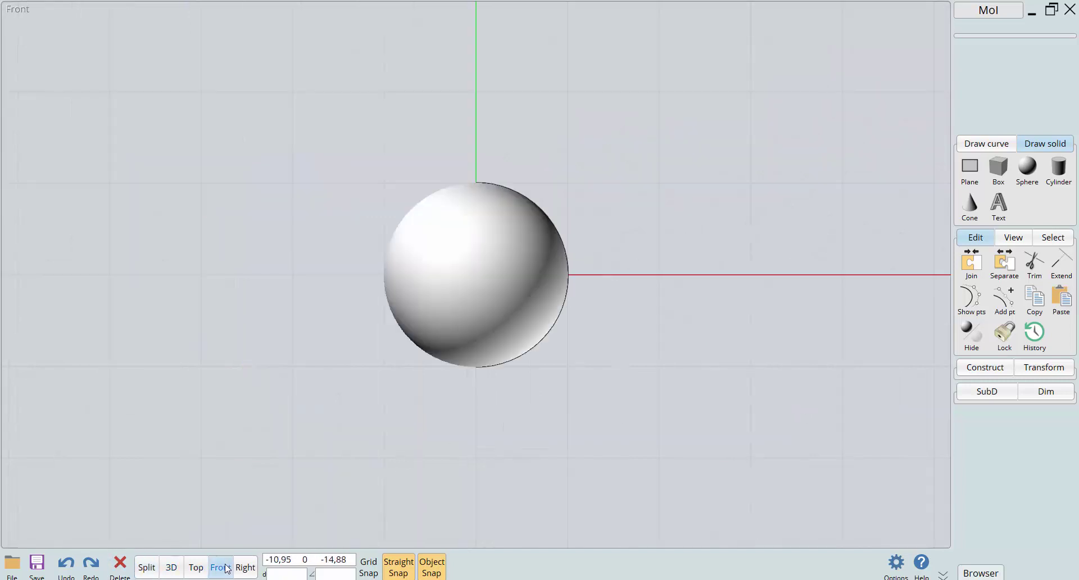
click(494, 249)
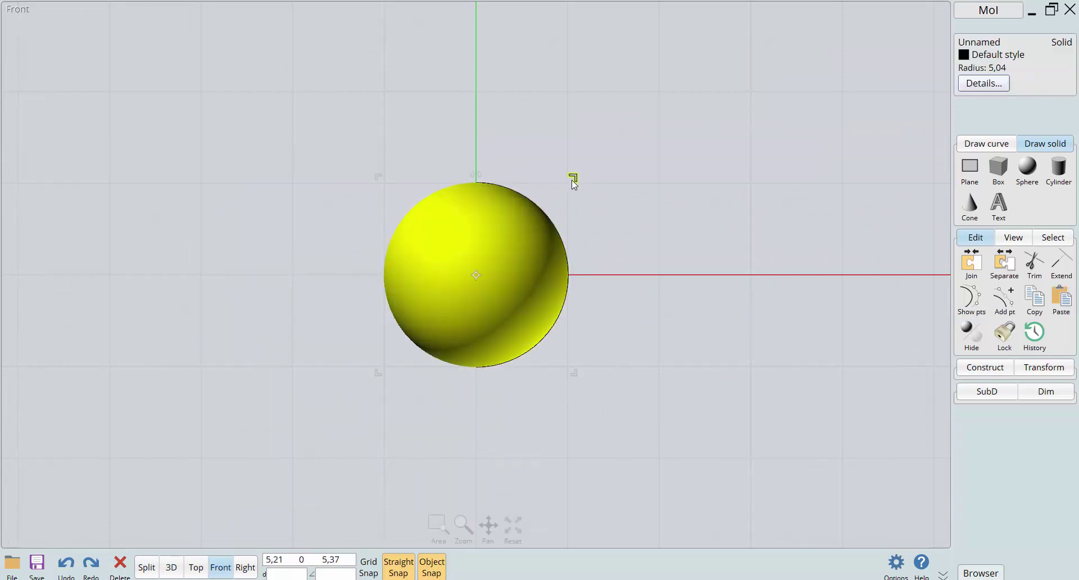
drag(572, 180, 565, 240)
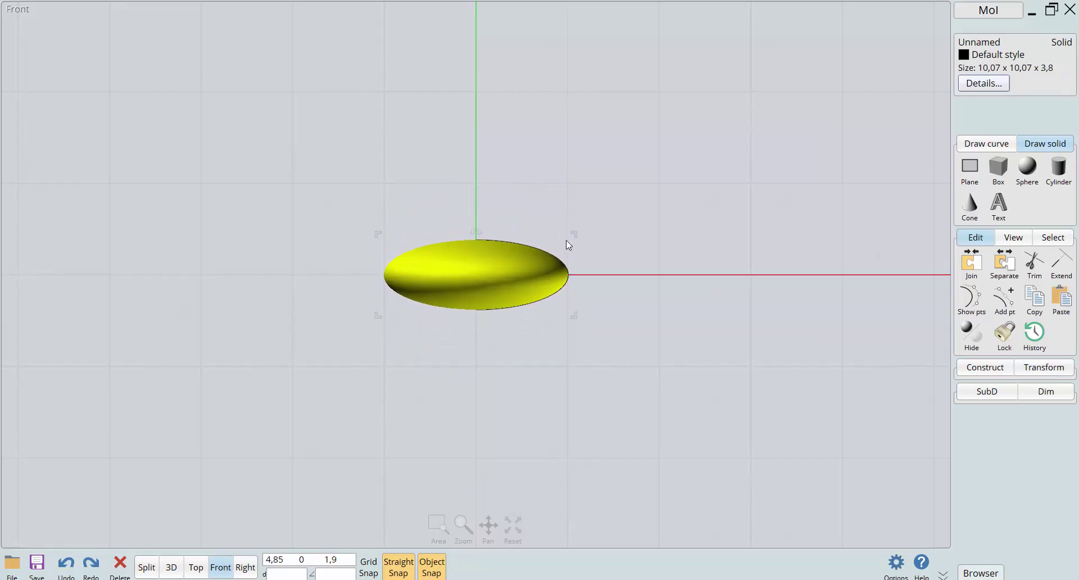
click(717, 387)
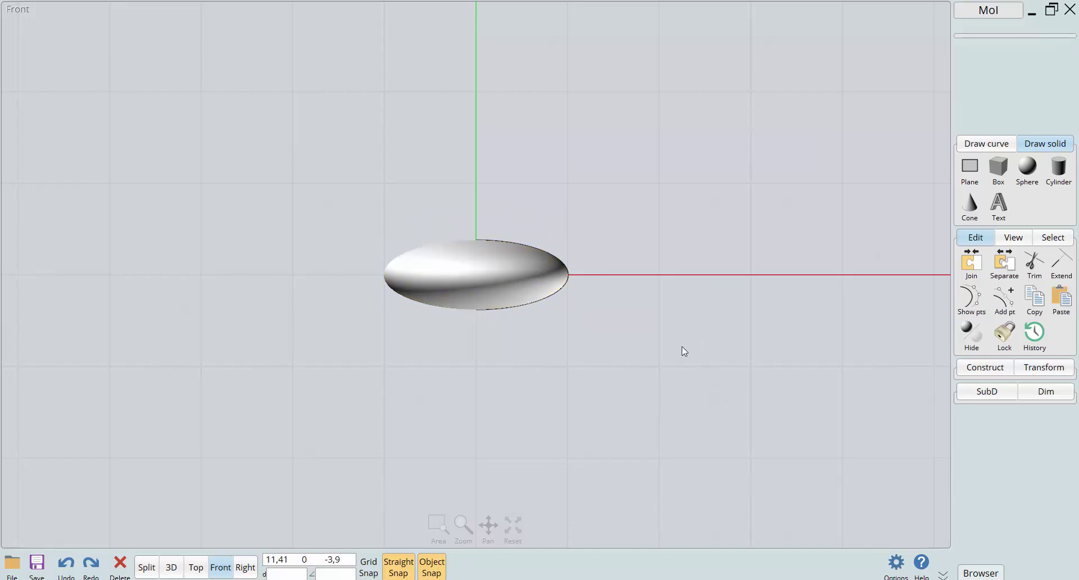
click(476, 275)
key(Escape)
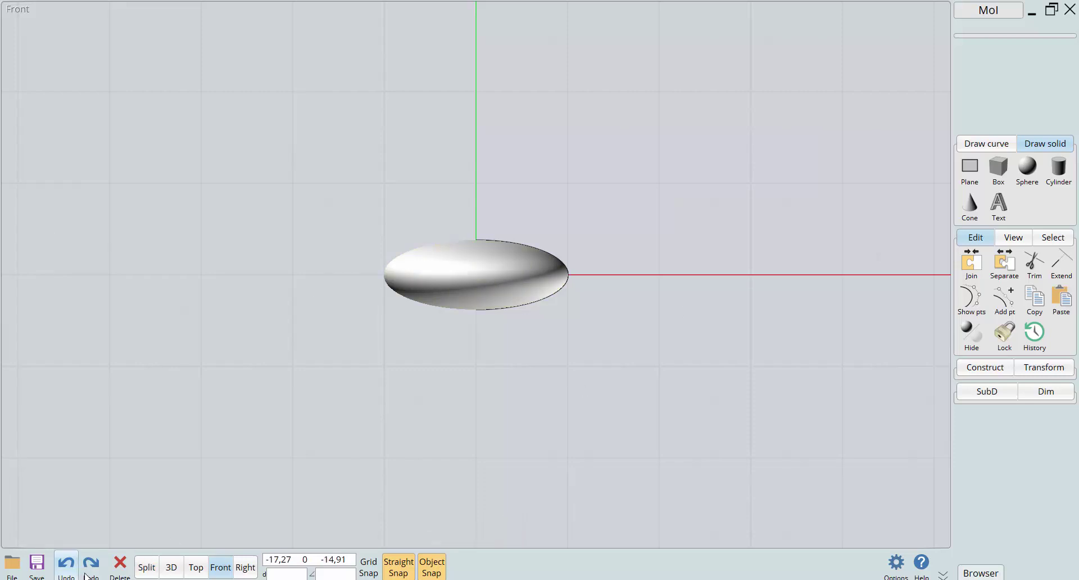
Draw a four-point control-point curve in the Bottom view, starting on the X axis just outside the flattened sphere and arching away from it
double_click(196, 568)
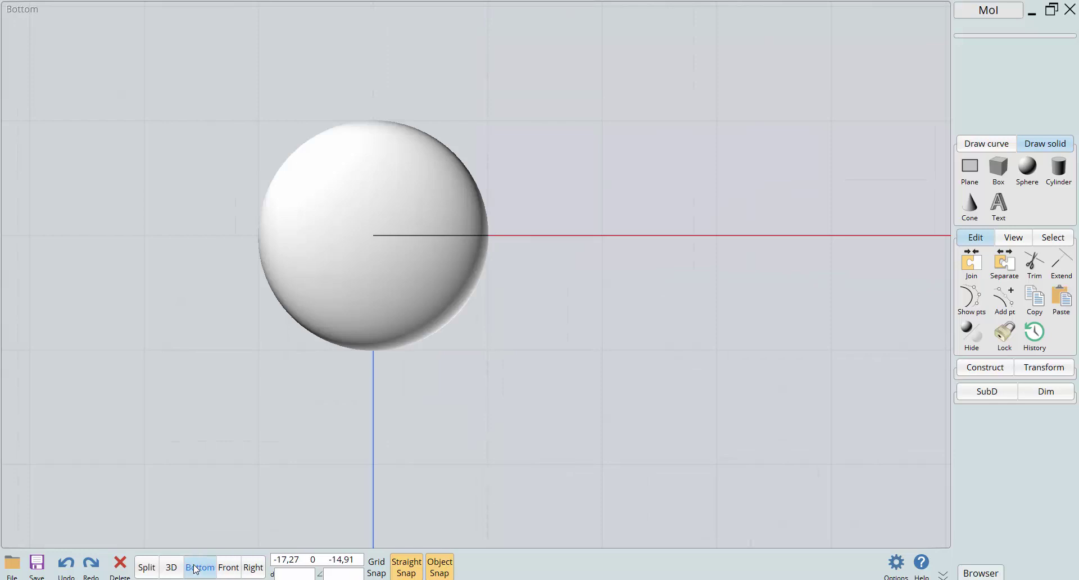
click(195, 568)
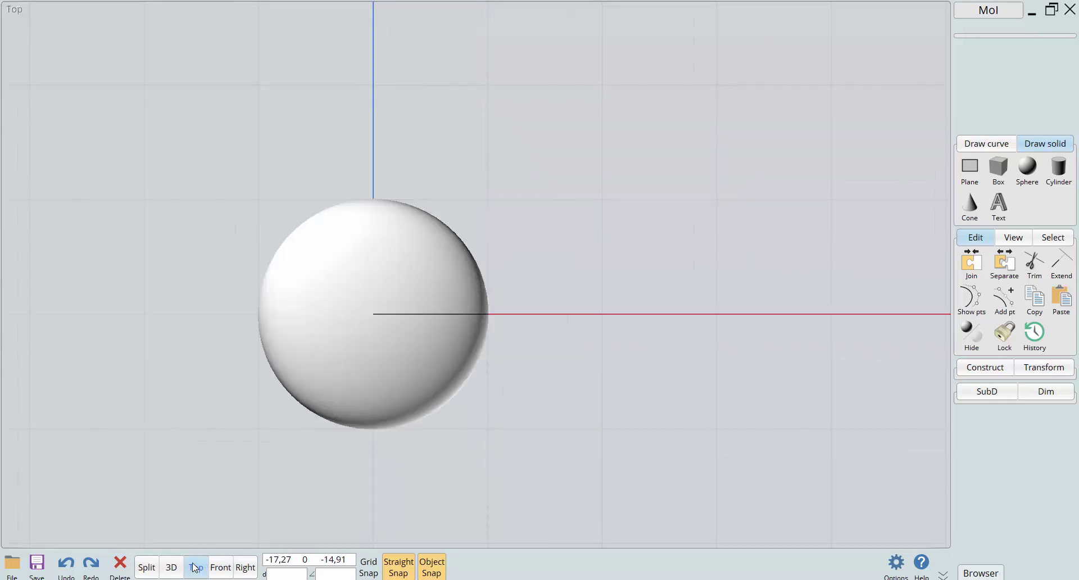
click(196, 568)
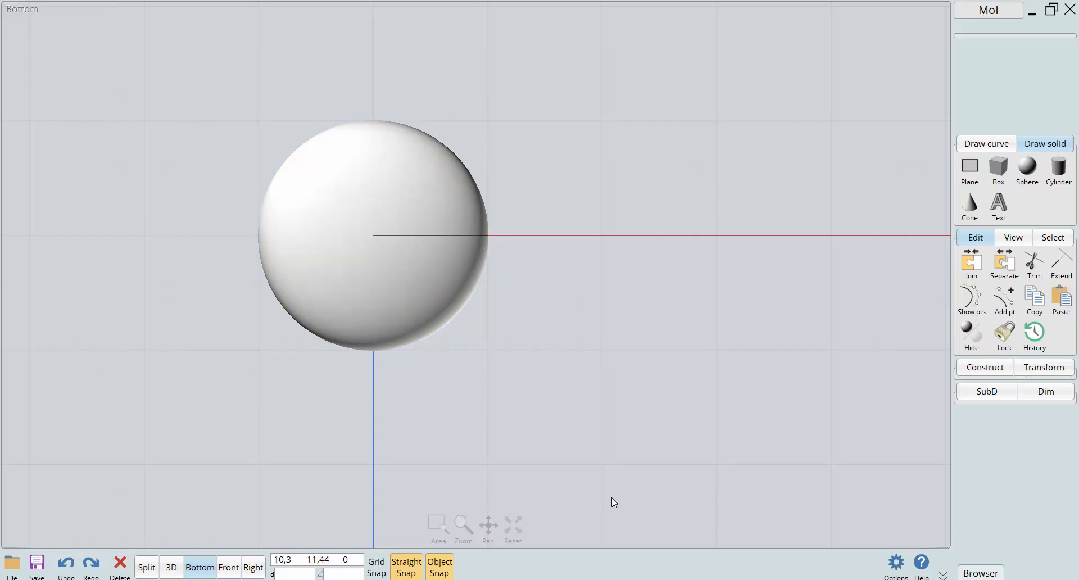
click(977, 144)
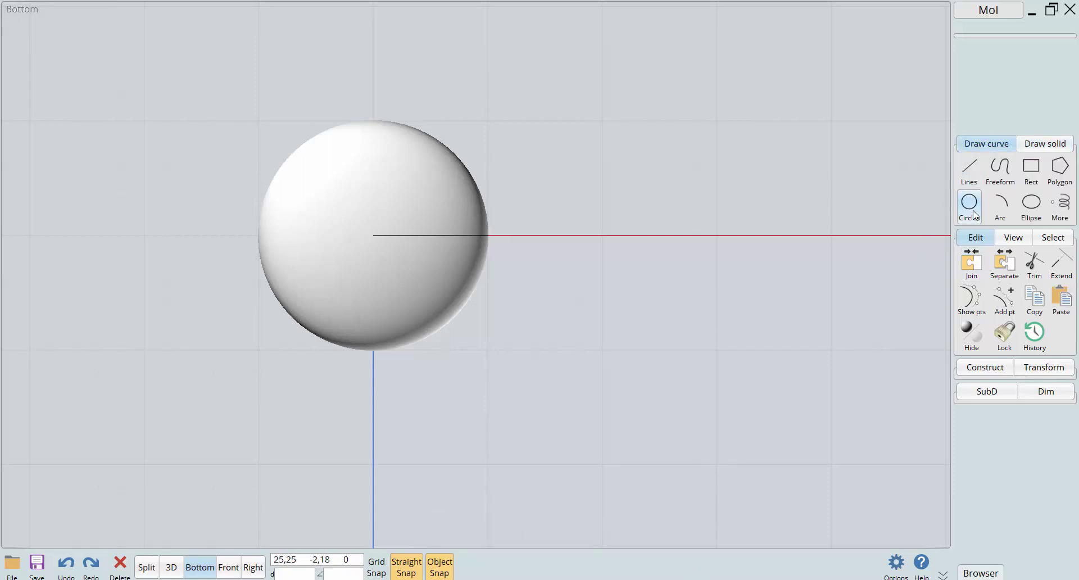
click(1000, 168)
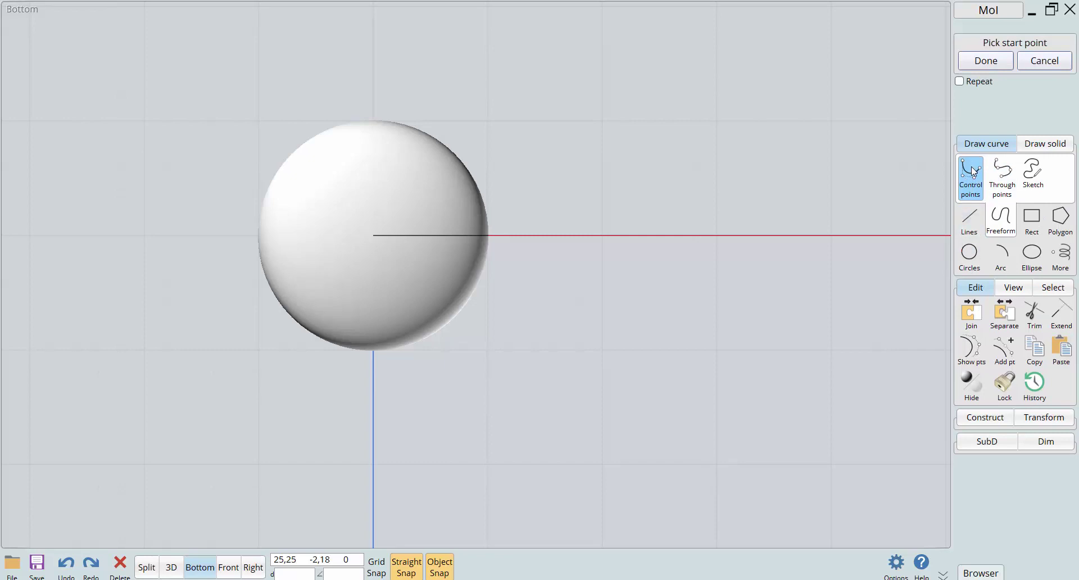
click(496, 235)
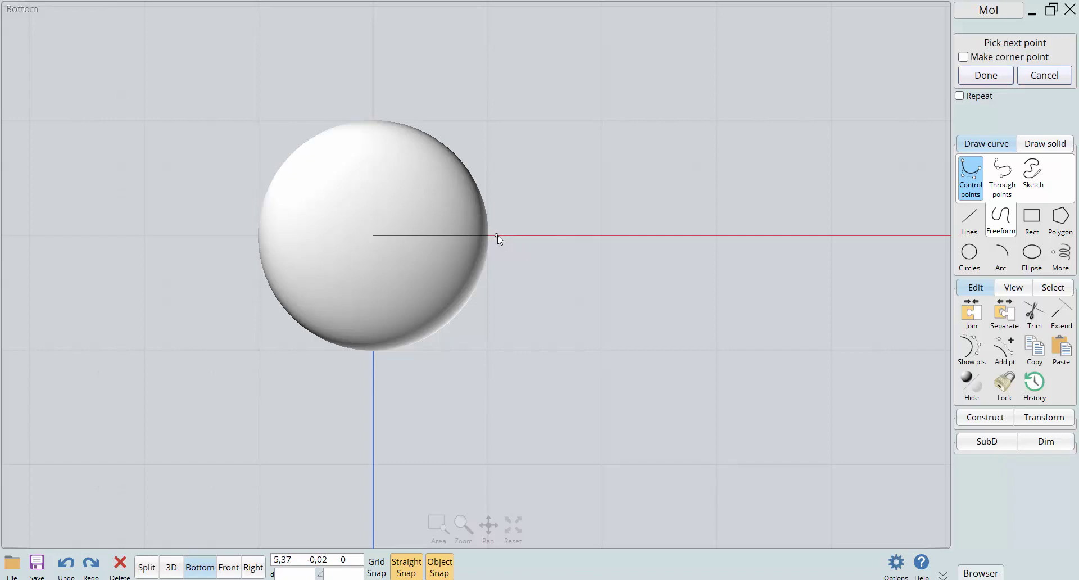
click(577, 191)
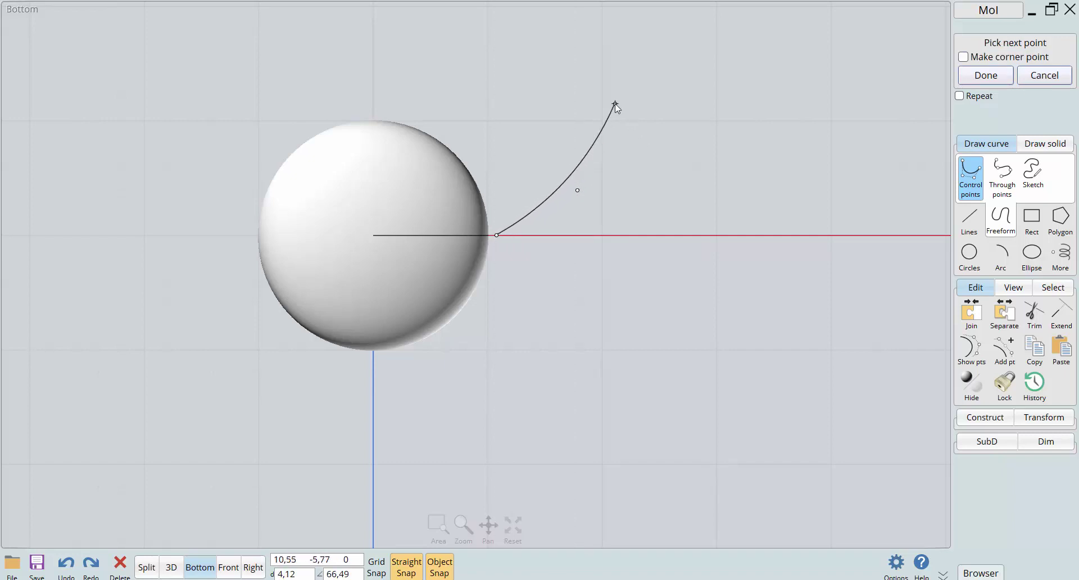
click(633, 82)
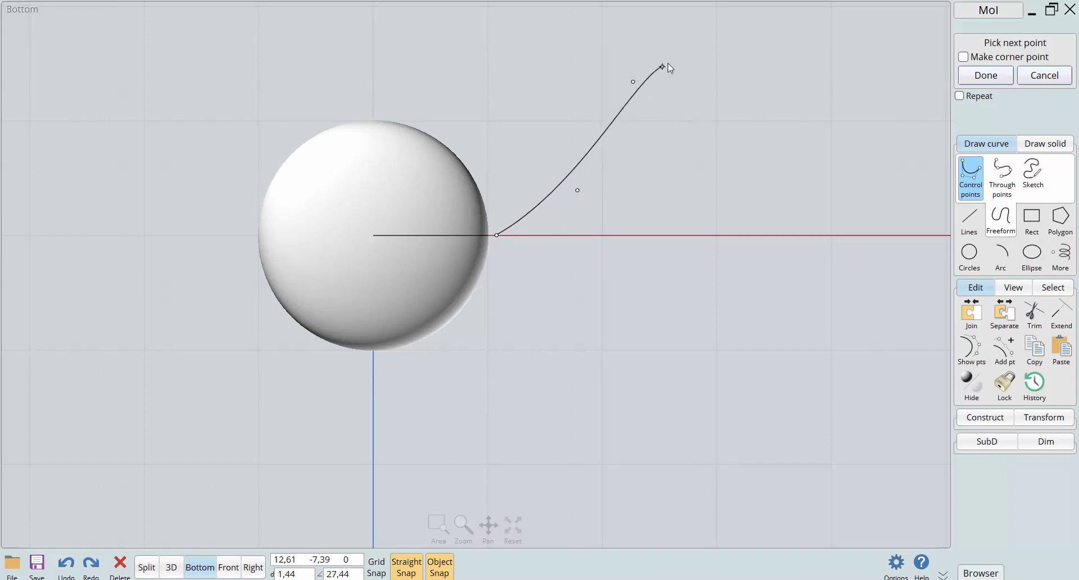
click(804, 122)
right_click(788, 124)
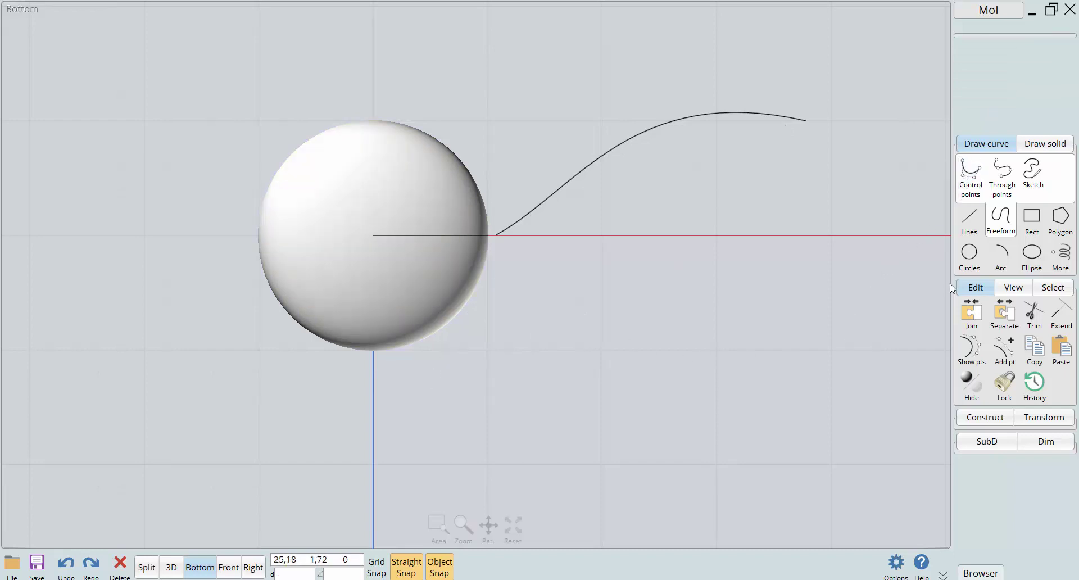
click(976, 289)
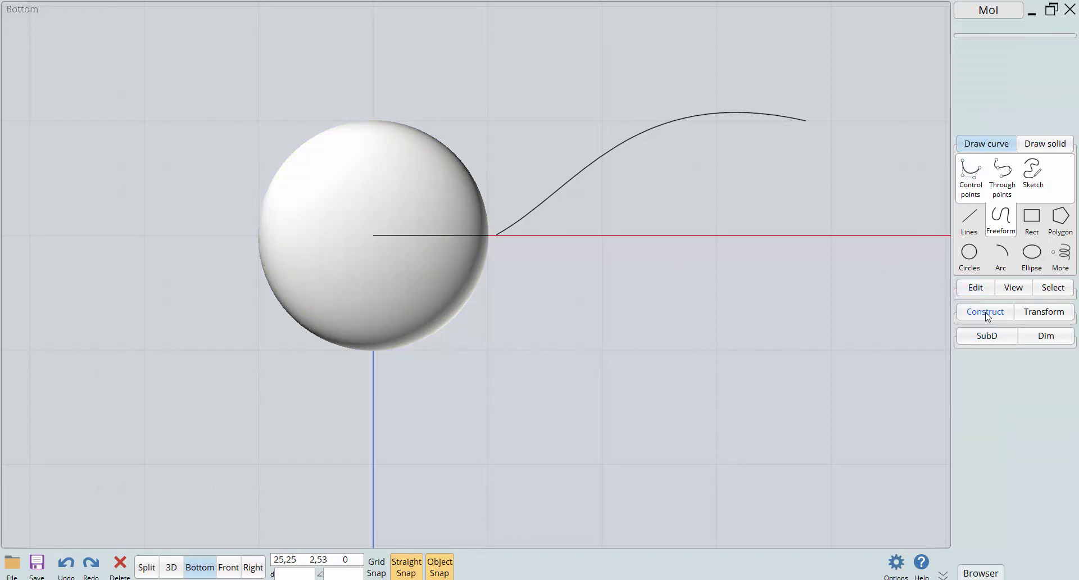
click(985, 311)
click(977, 288)
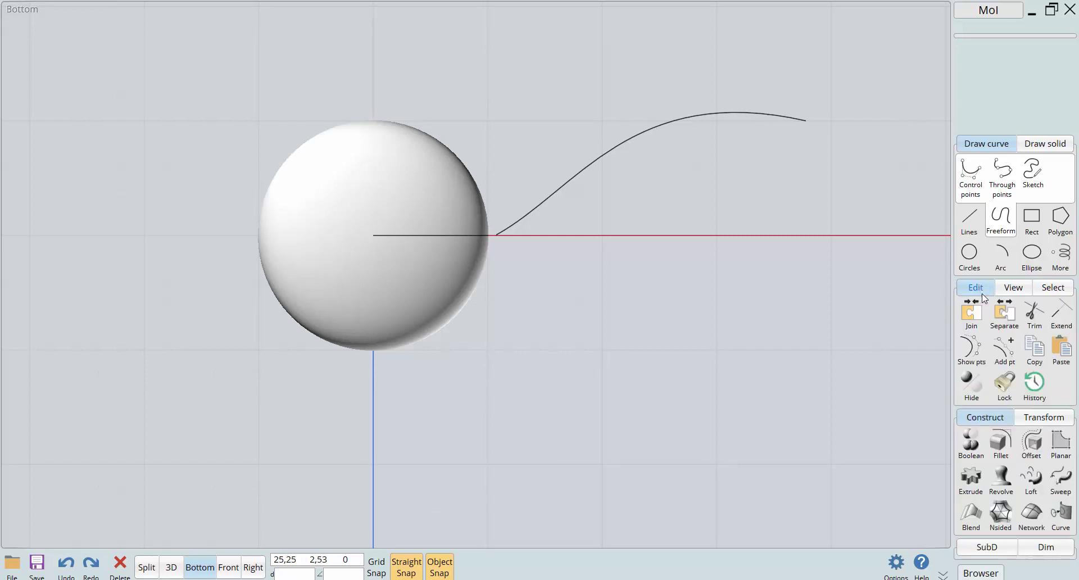
click(972, 352)
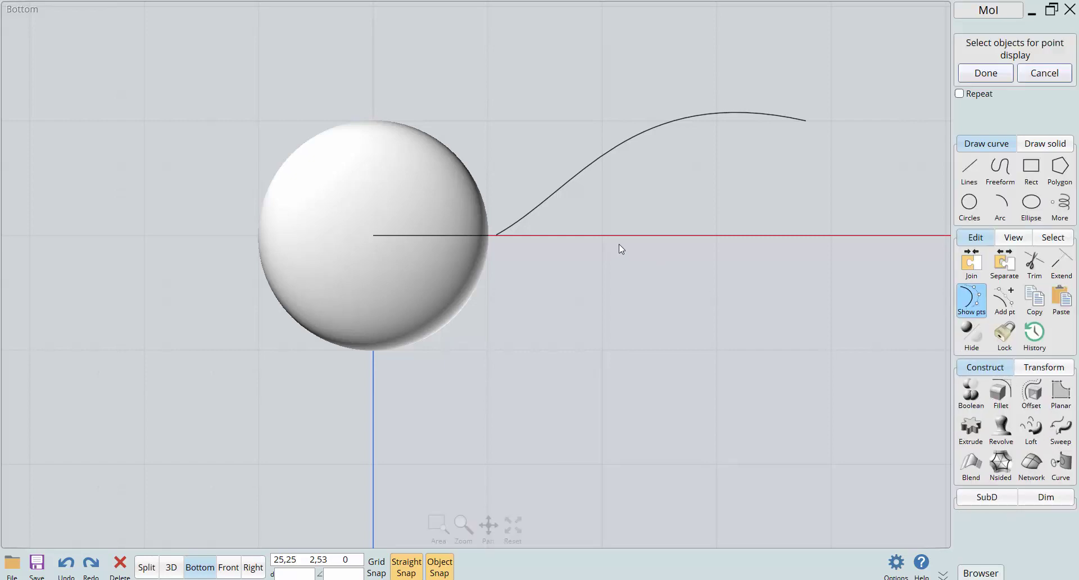
click(534, 207)
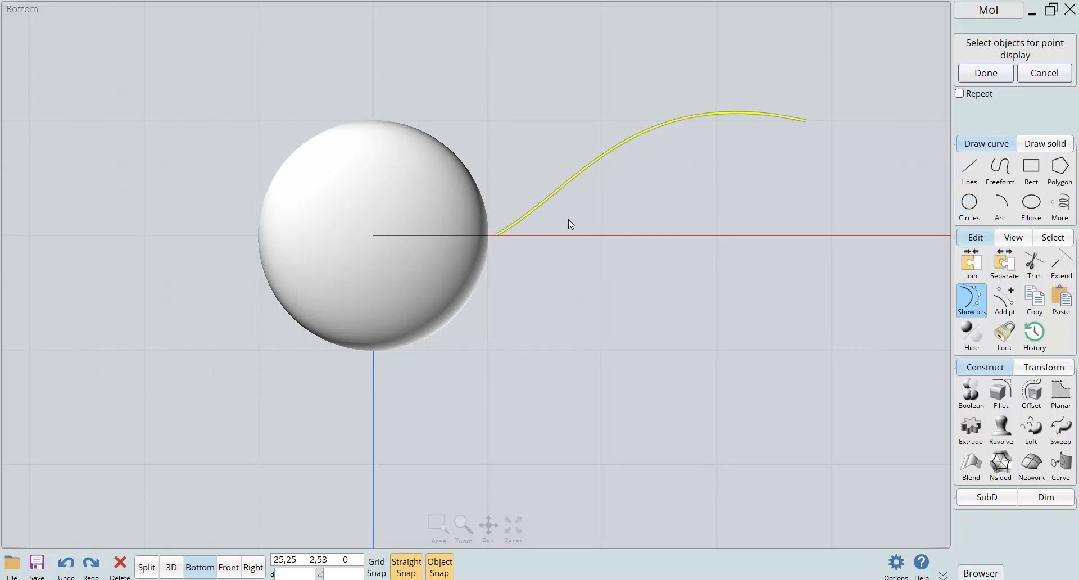
click(609, 301)
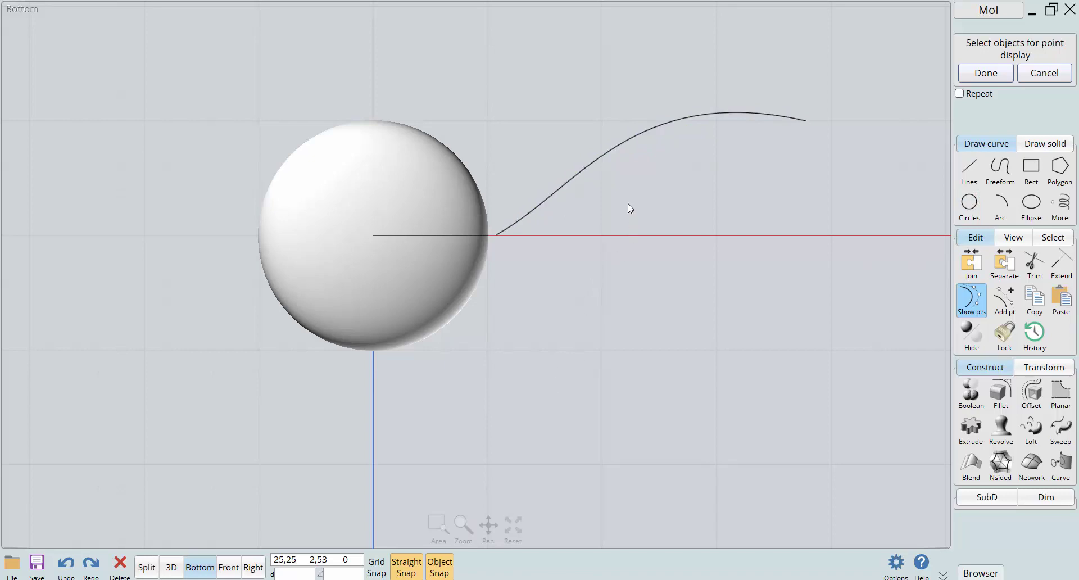
click(666, 119)
click(665, 120)
click(1004, 300)
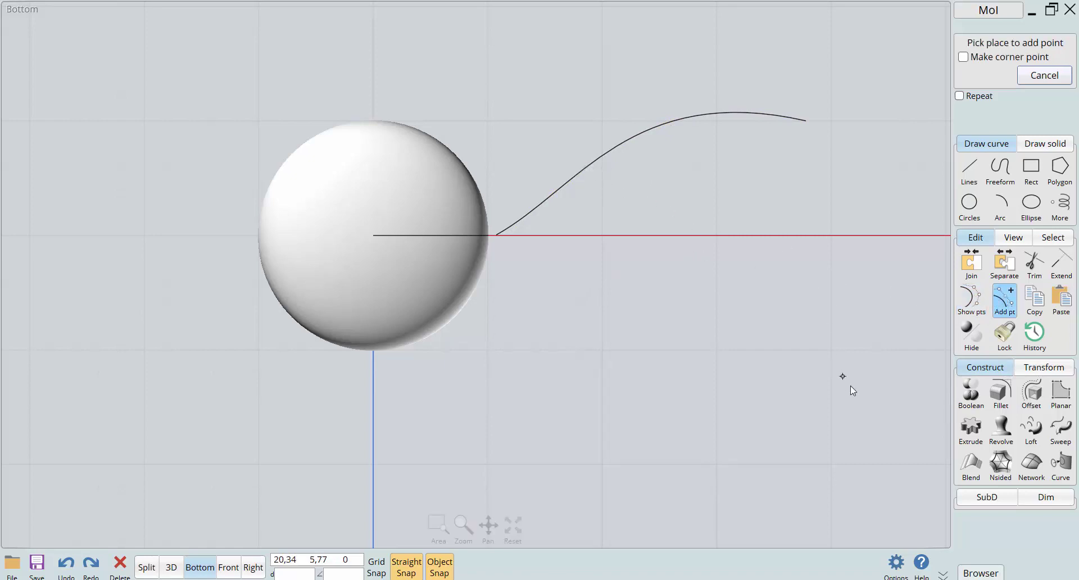
click(971, 301)
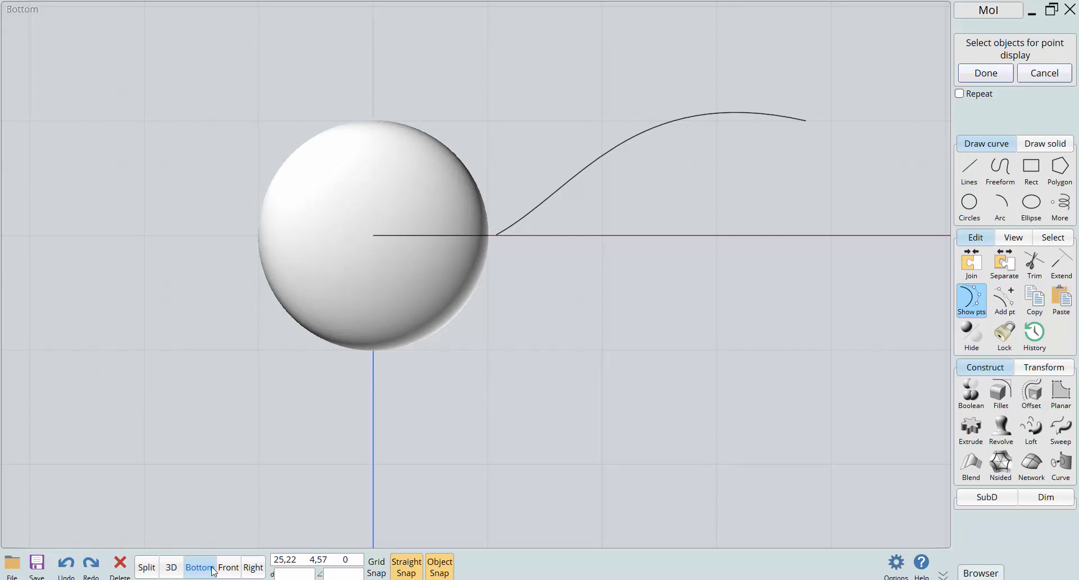
Draw a small centre-point circle with a radius of about 0.51 in the empty area near the flattened sphere
click(970, 216)
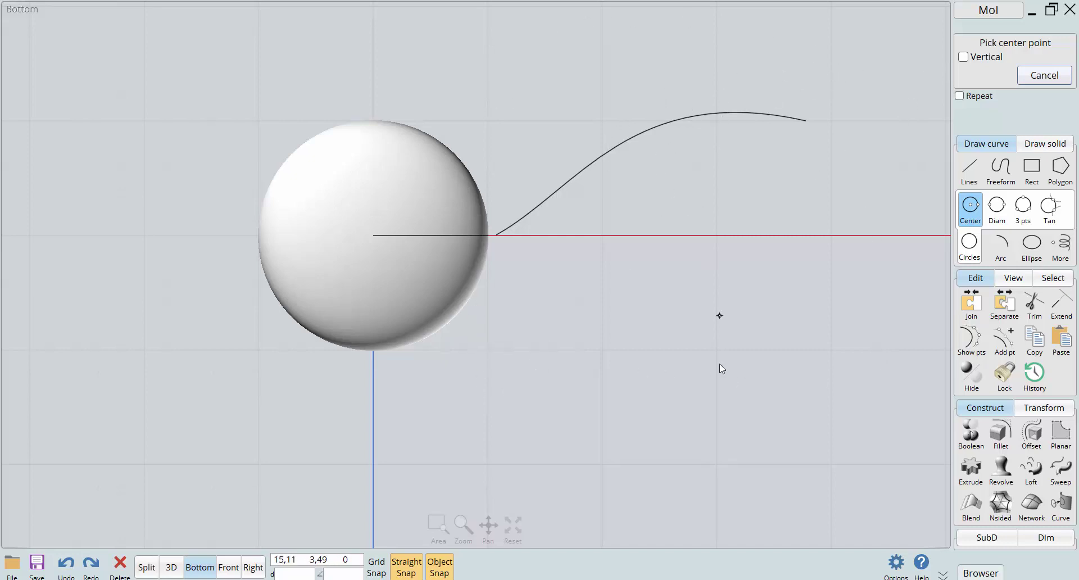
click(531, 406)
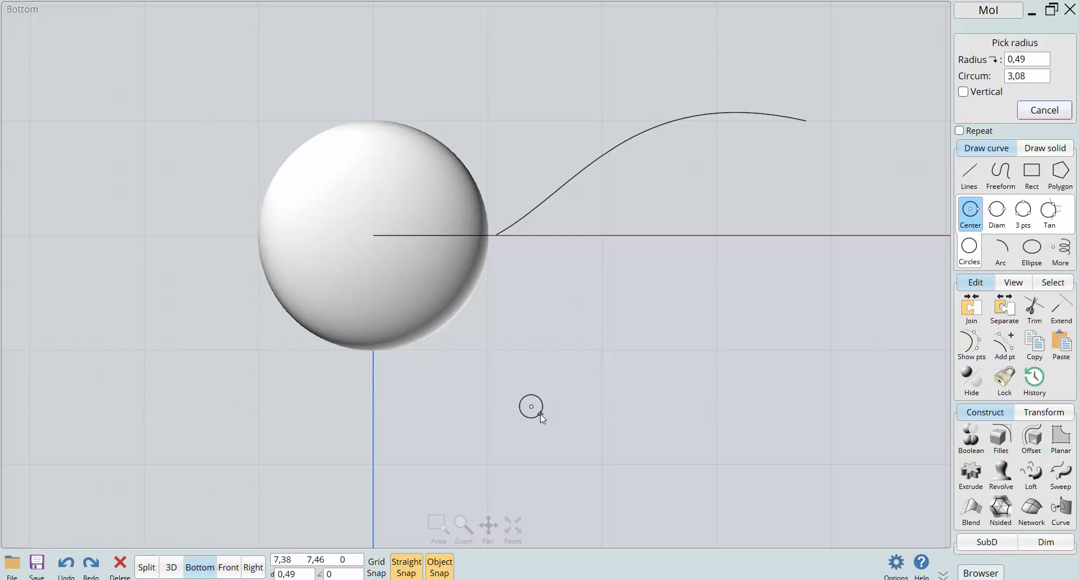
click(541, 415)
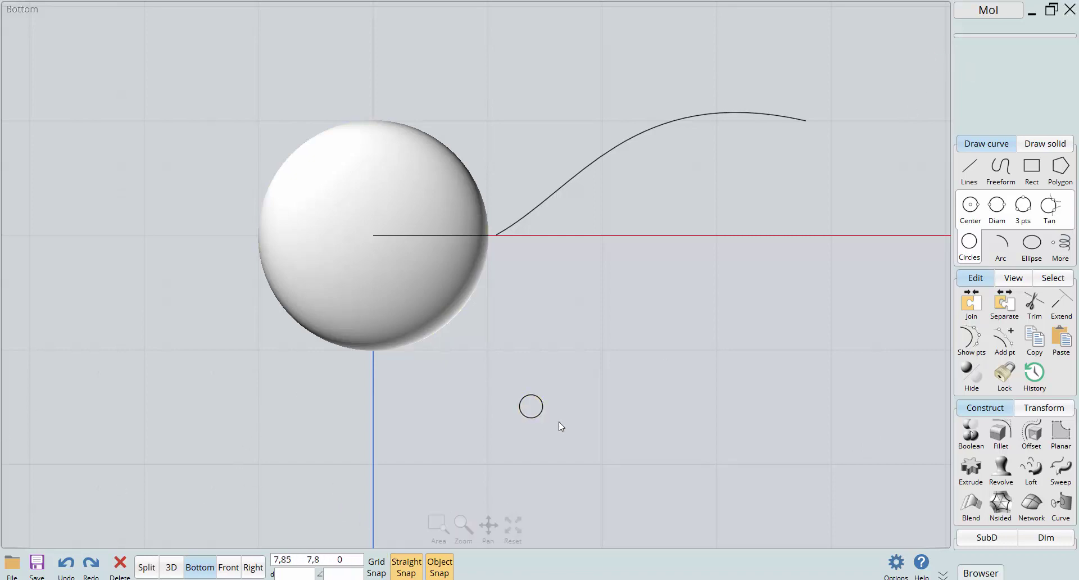
Sweep the small circle along the freeform curve with capped ends and a pointy end, and delete the circle and the curve
click(538, 417)
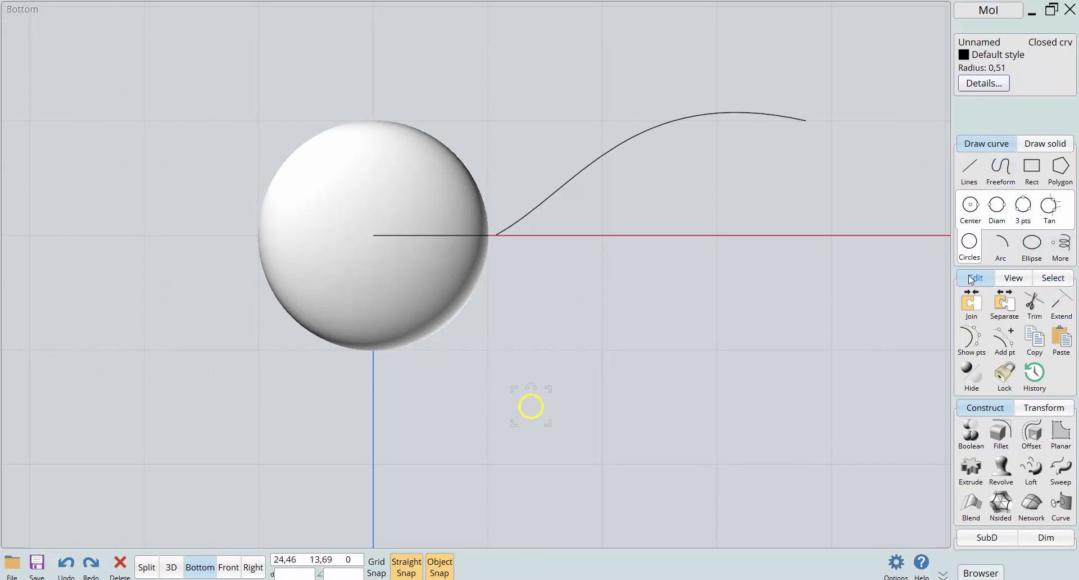
click(989, 415)
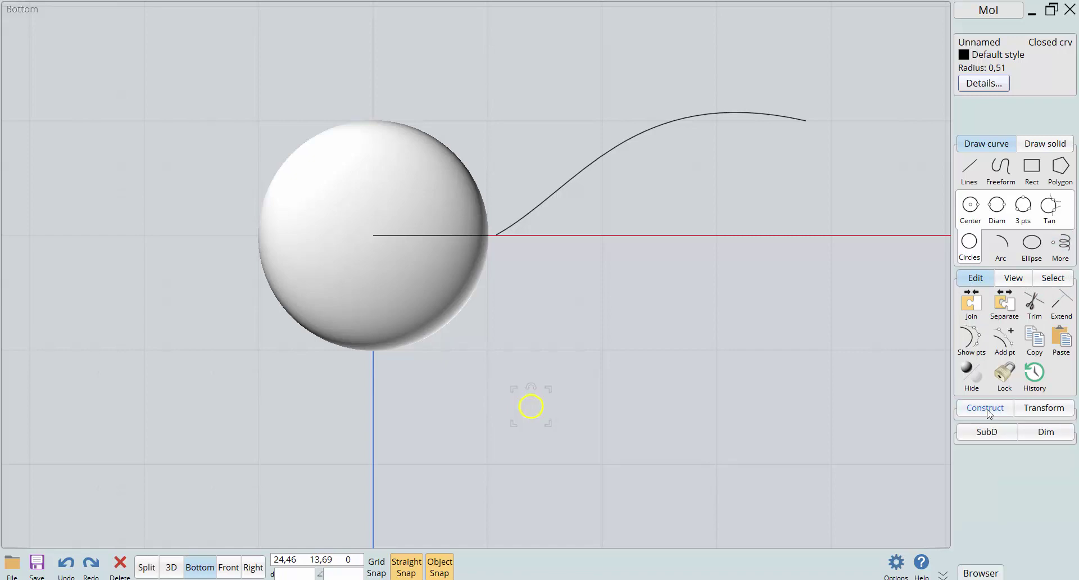
click(984, 408)
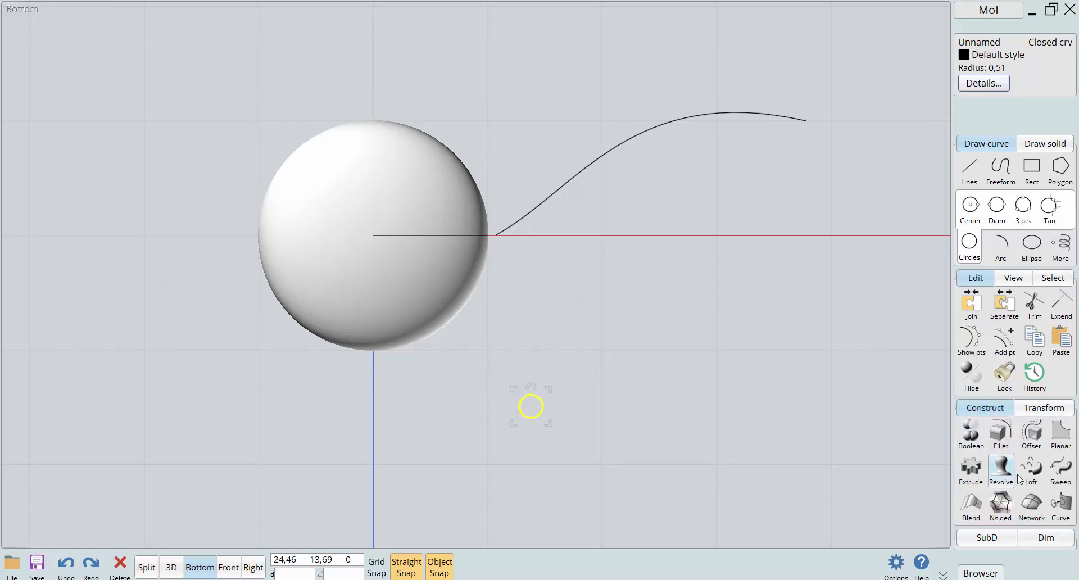
click(1062, 471)
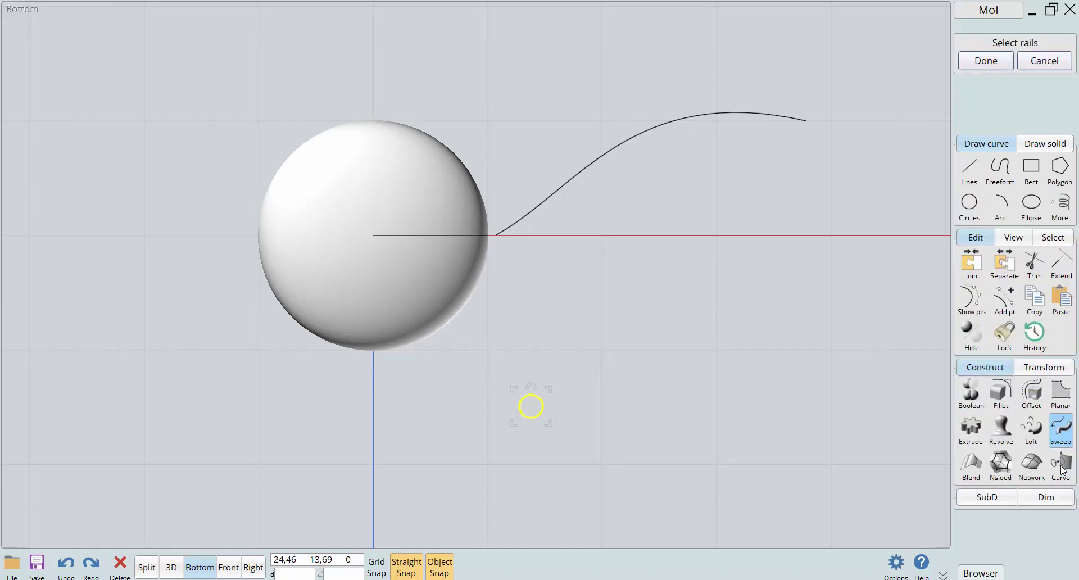
click(532, 209)
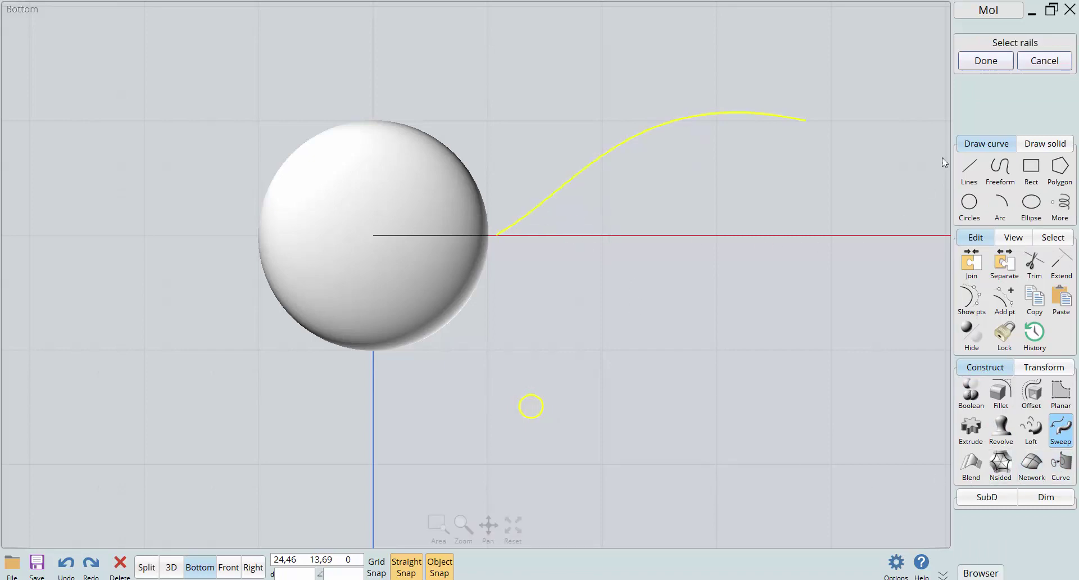
click(985, 65)
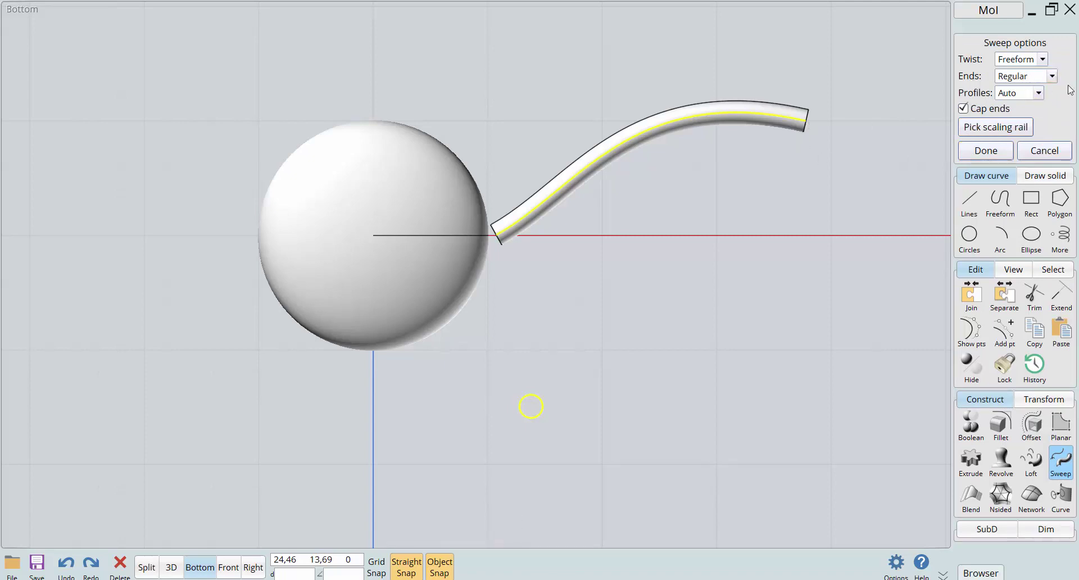
click(1051, 76)
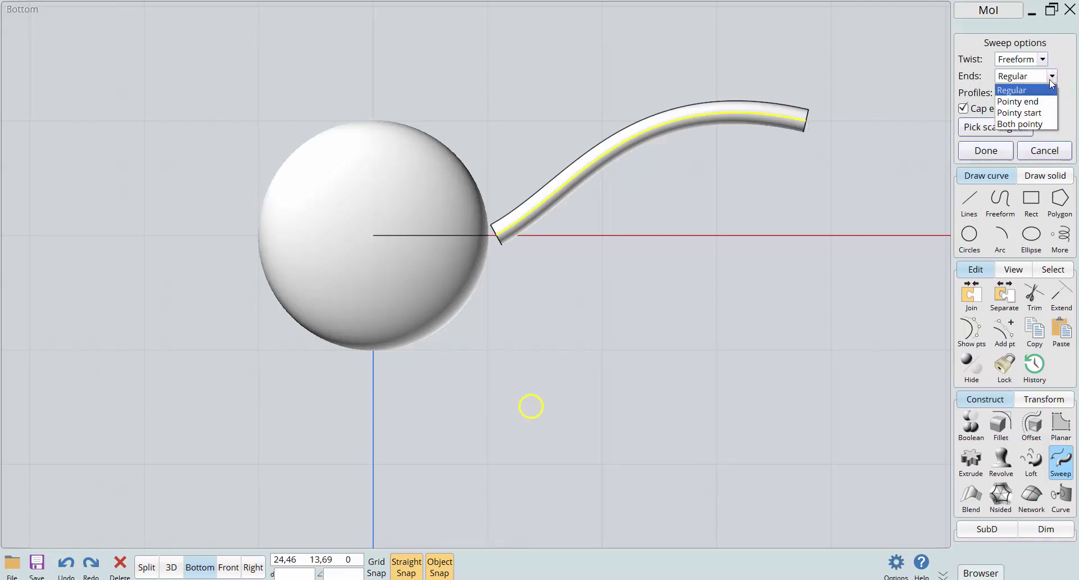
click(1012, 110)
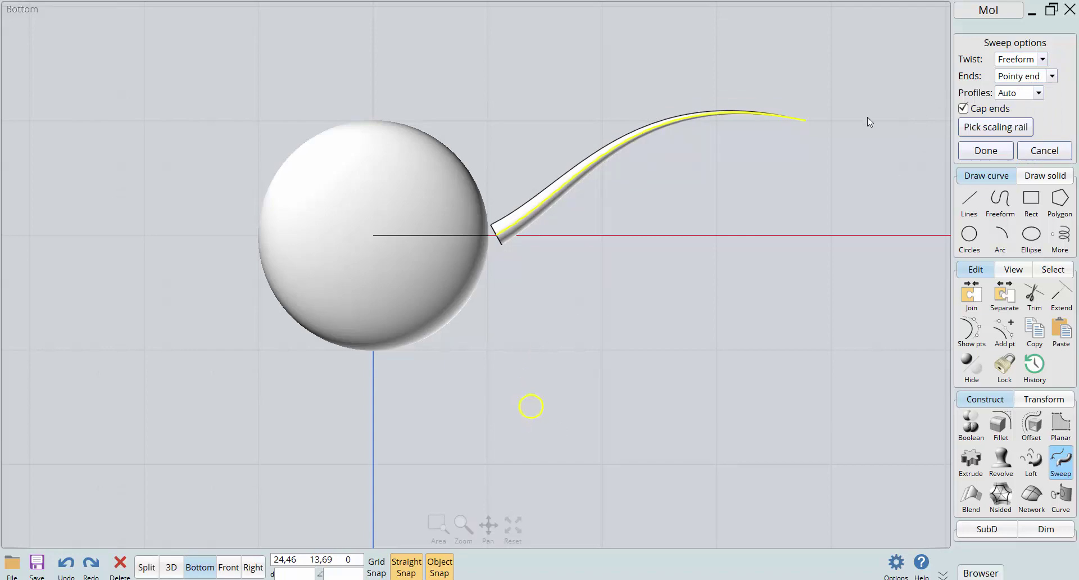
click(986, 151)
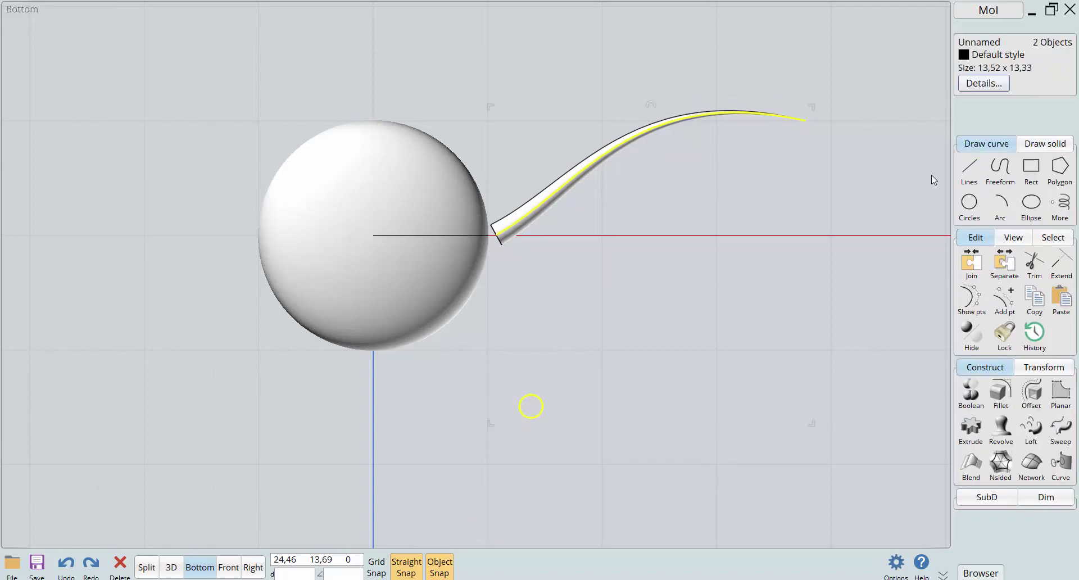
click(526, 414)
Rotate the swept arm clockwise in the Bottom view and move it so its thick end meets the flattened sphere on the X axis
click(516, 218)
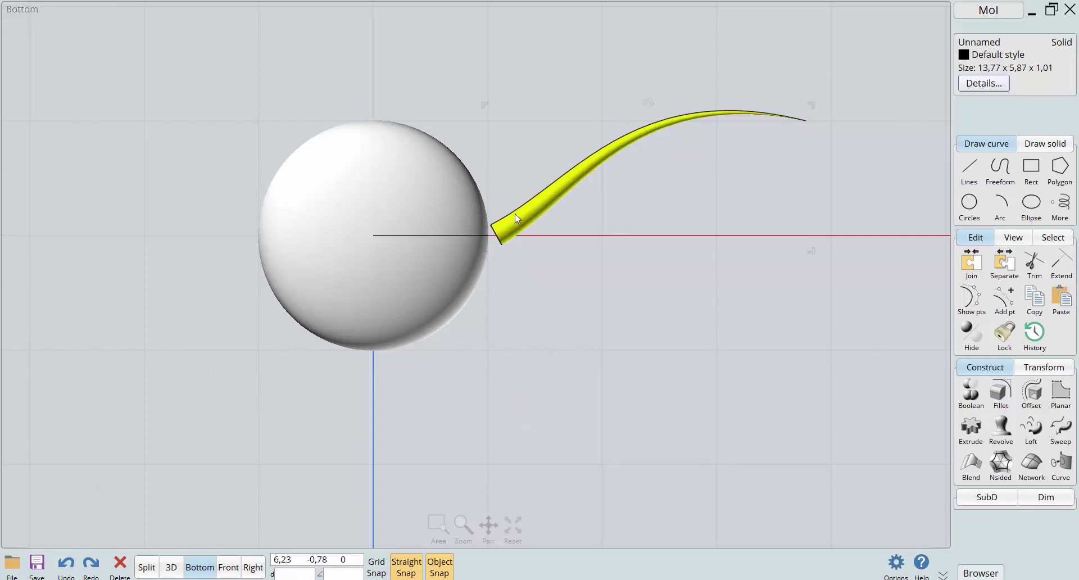
click(653, 104)
key(Escape)
mouse_move(654, 104)
mouse_down()
mouse_move(651, 171)
mouse_move(650, 69)
mouse_move(669, 138)
mouse_up()
drag(578, 144, 592, 232)
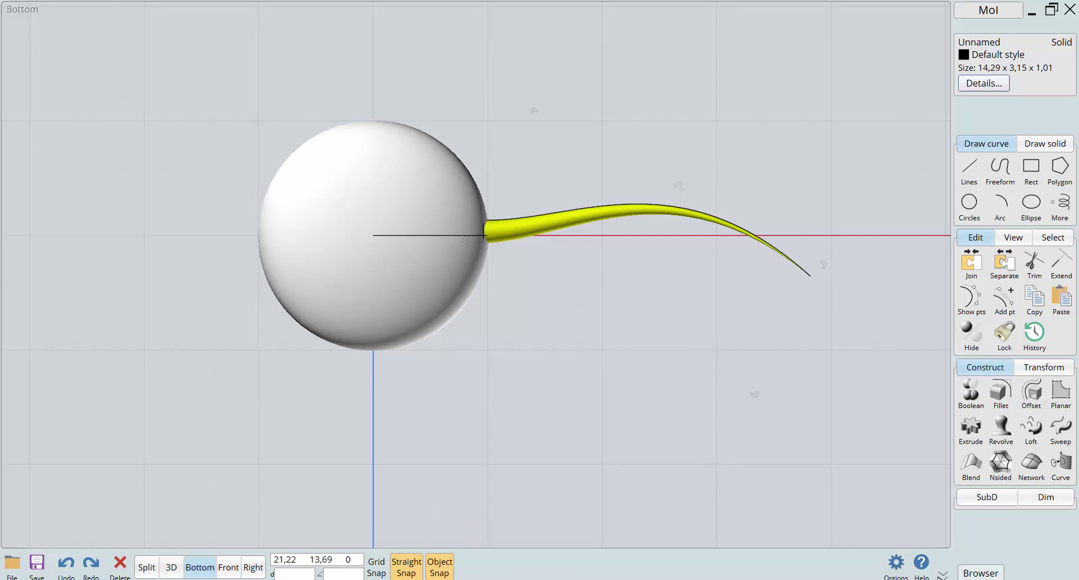
Create a circular array of 12 arms around the origin, filling 360 degrees
click(1048, 370)
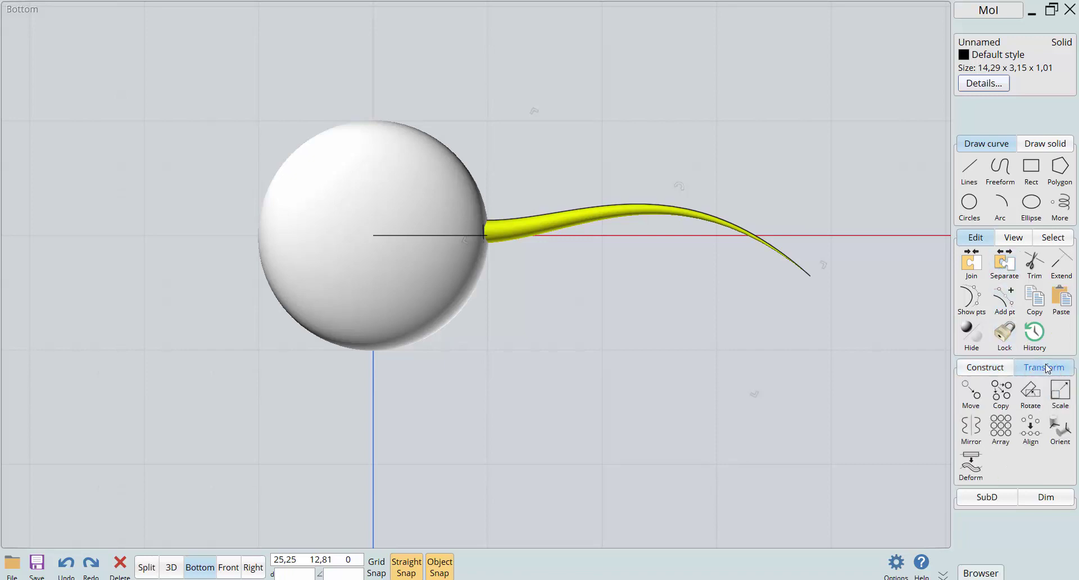
click(1001, 430)
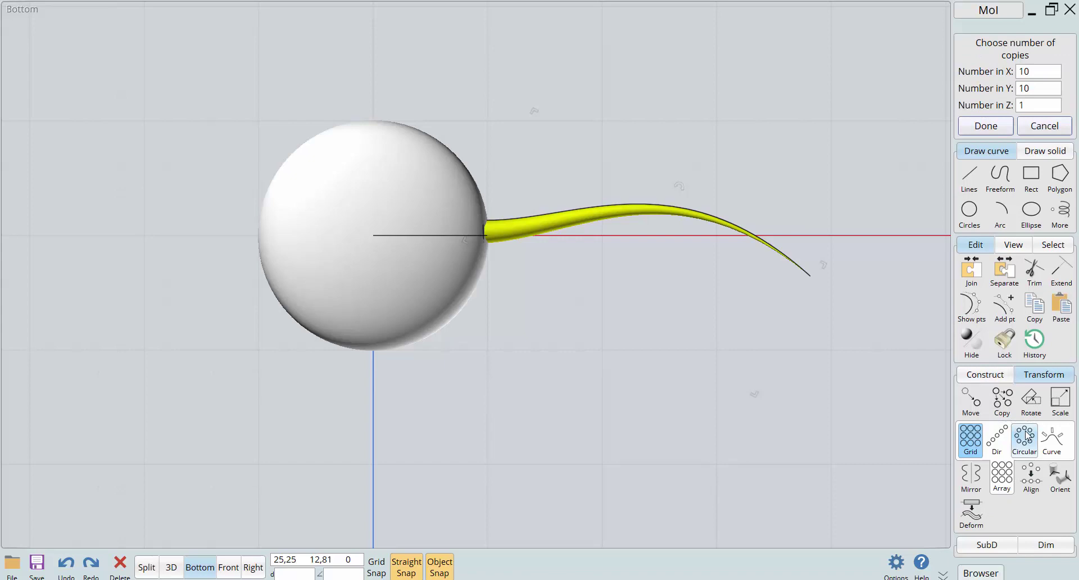
click(1025, 436)
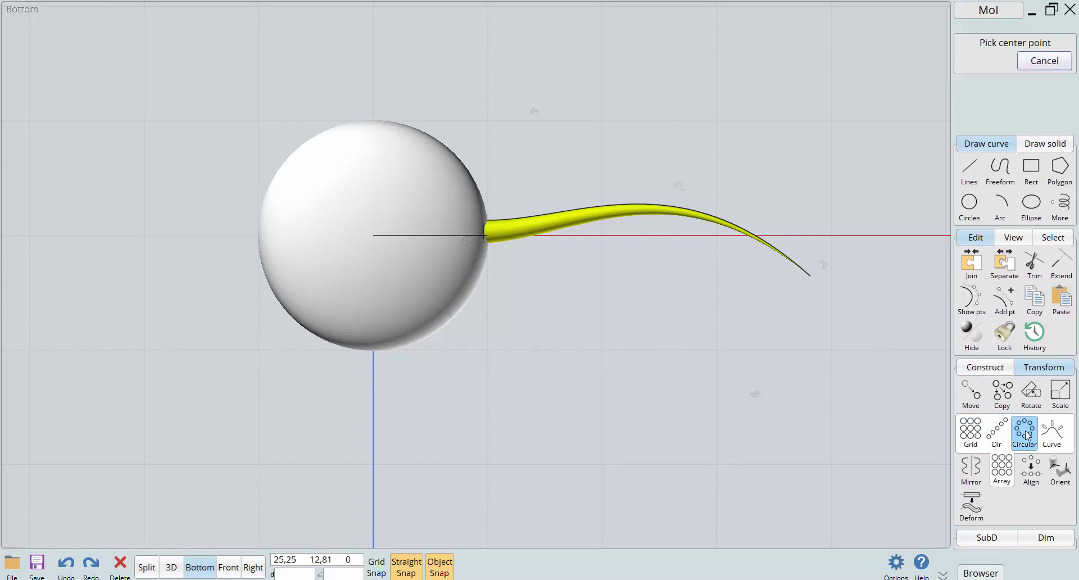
click(373, 236)
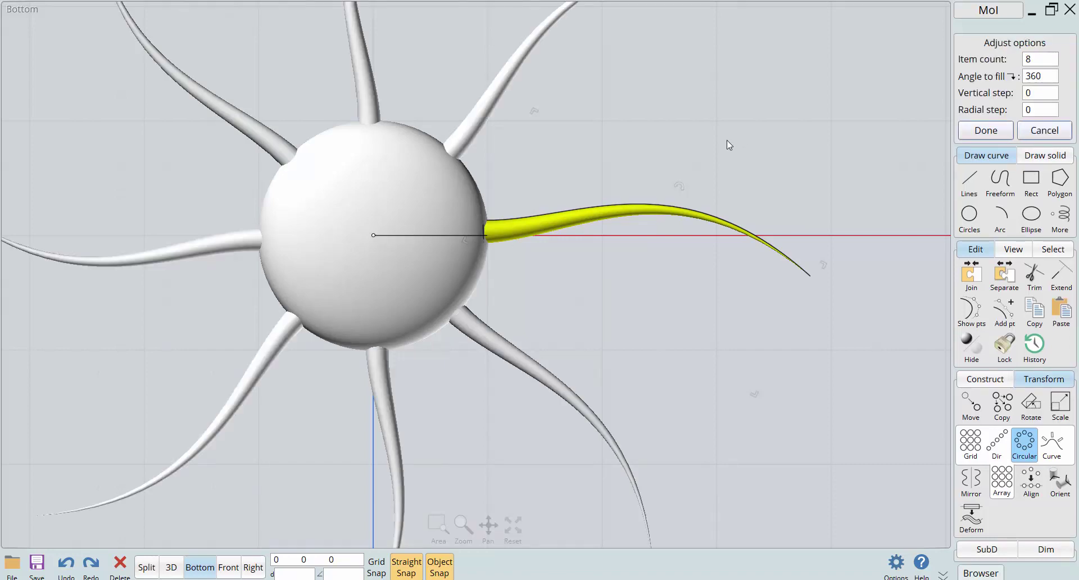
click(1033, 59)
click(998, 131)
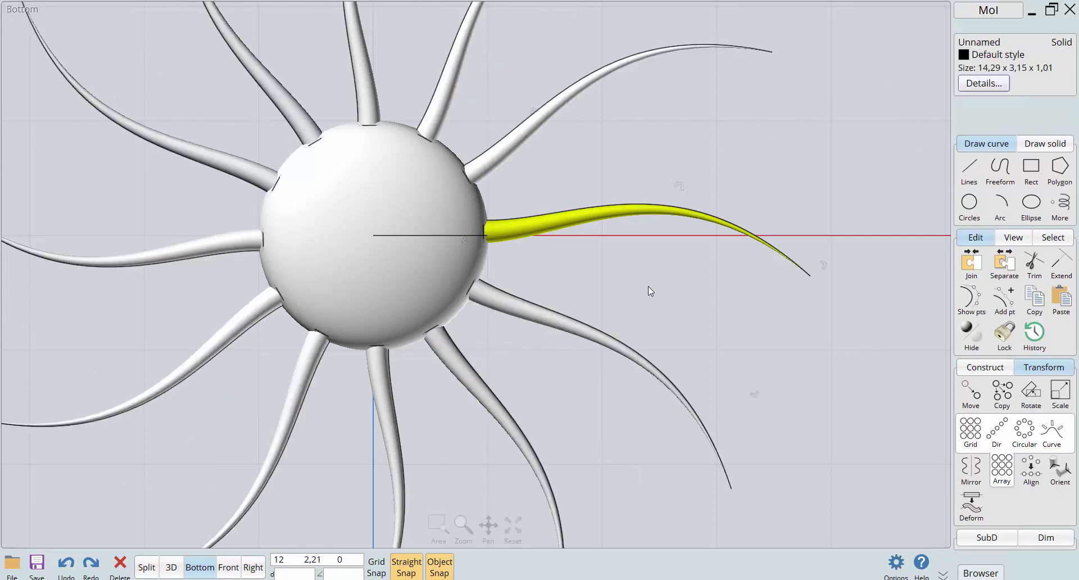
Select the flattened sphere and all the arms and merge them into one solid with a Boolean union
scroll(647, 289, down, 2)
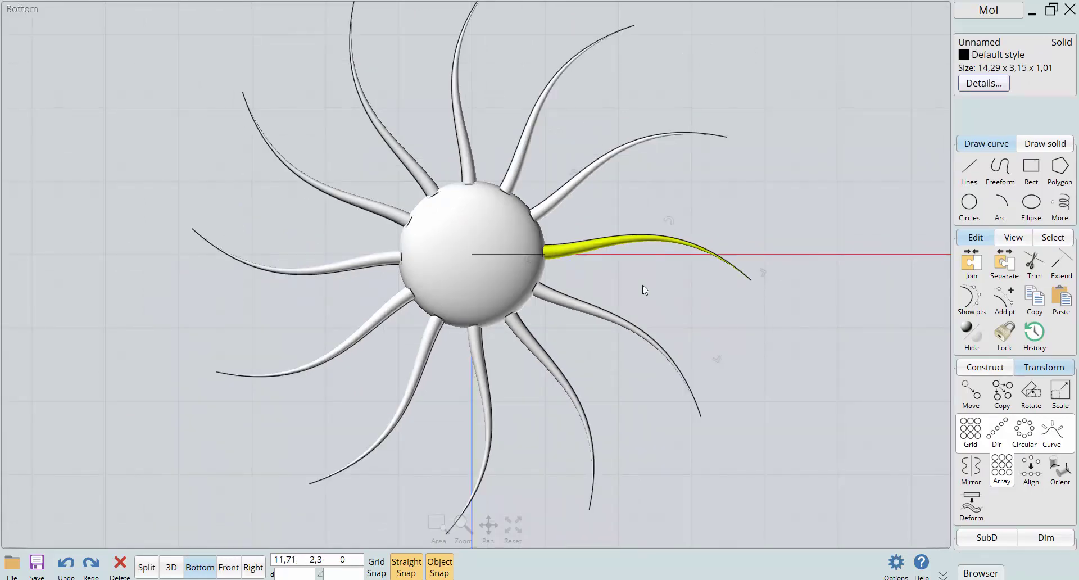
scroll(643, 282, down, 2)
scroll(642, 279, up, 1)
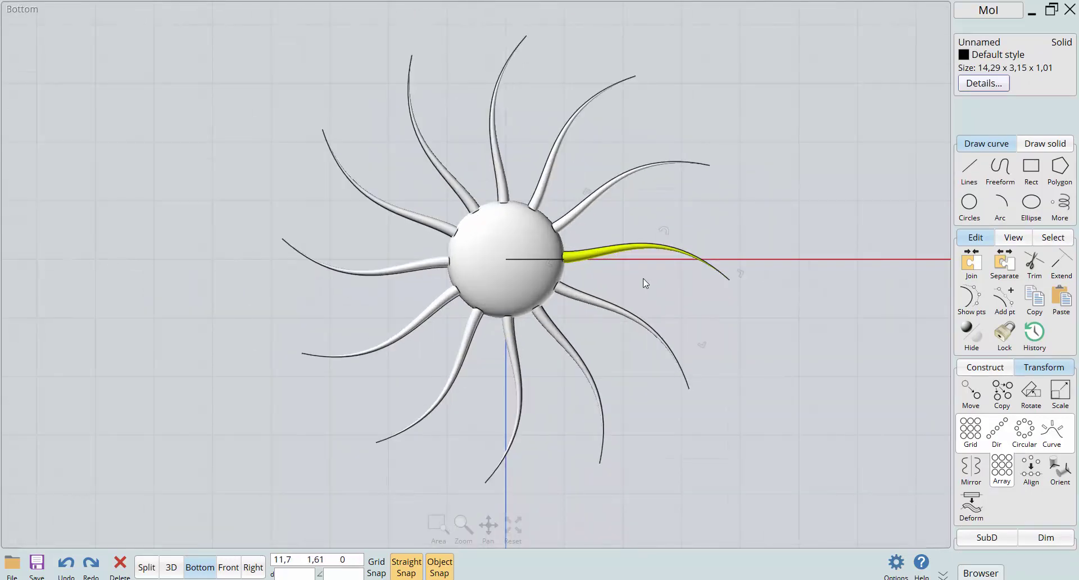
drag(777, 107, 203, 504)
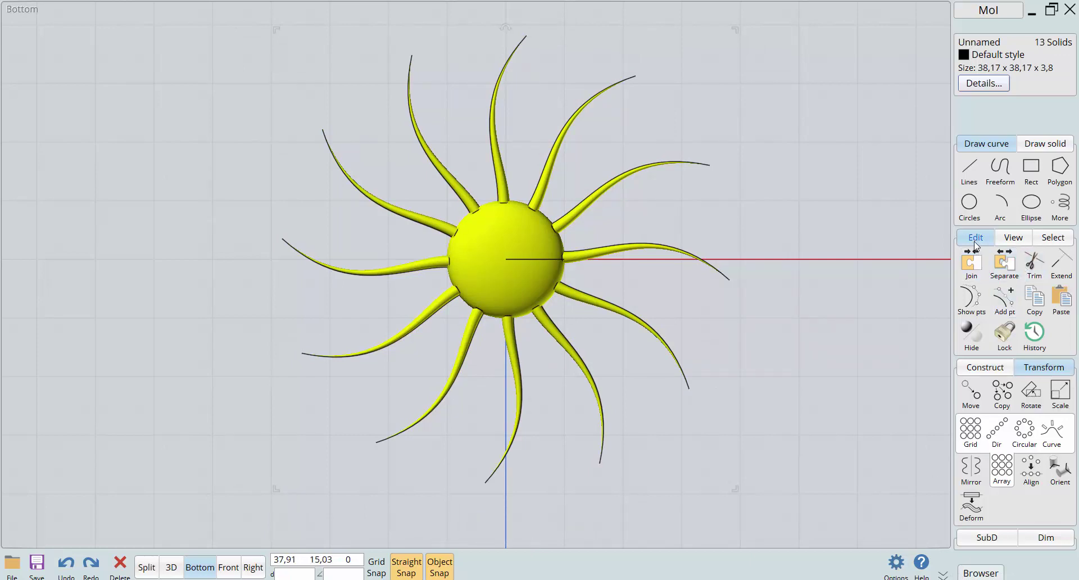
click(1042, 366)
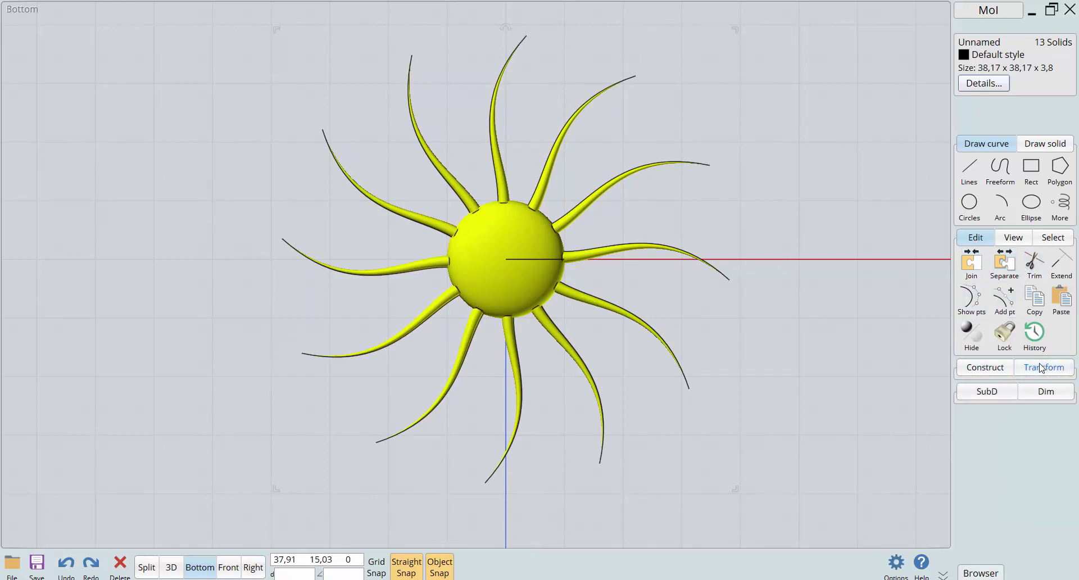
click(994, 371)
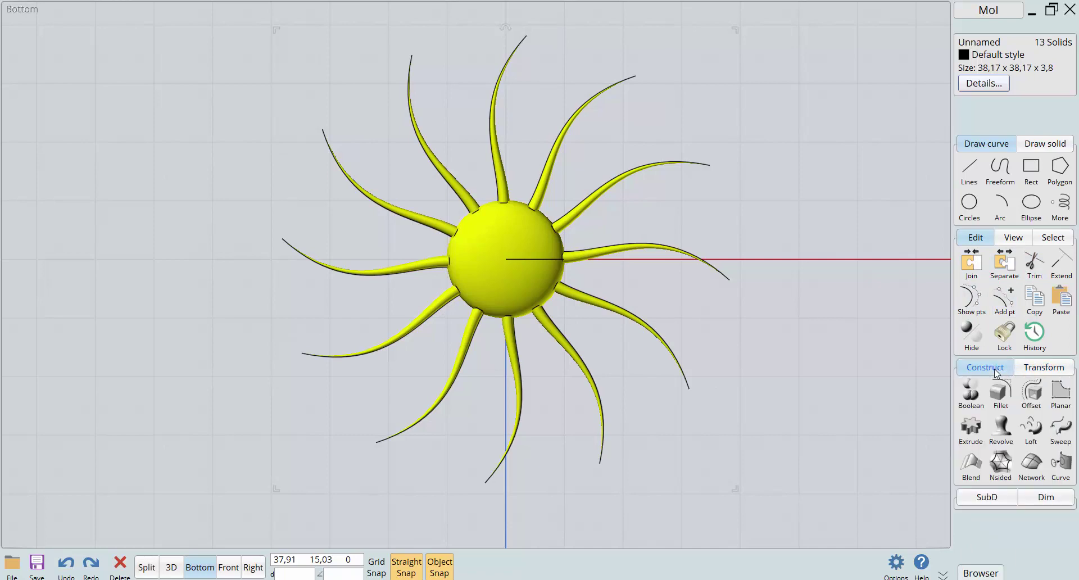
click(966, 392)
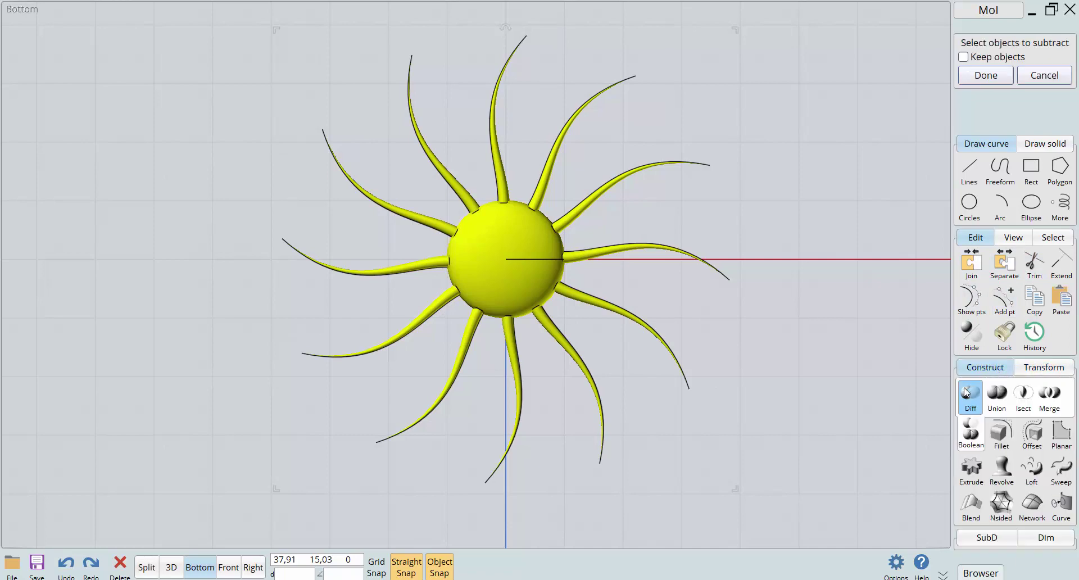
click(996, 393)
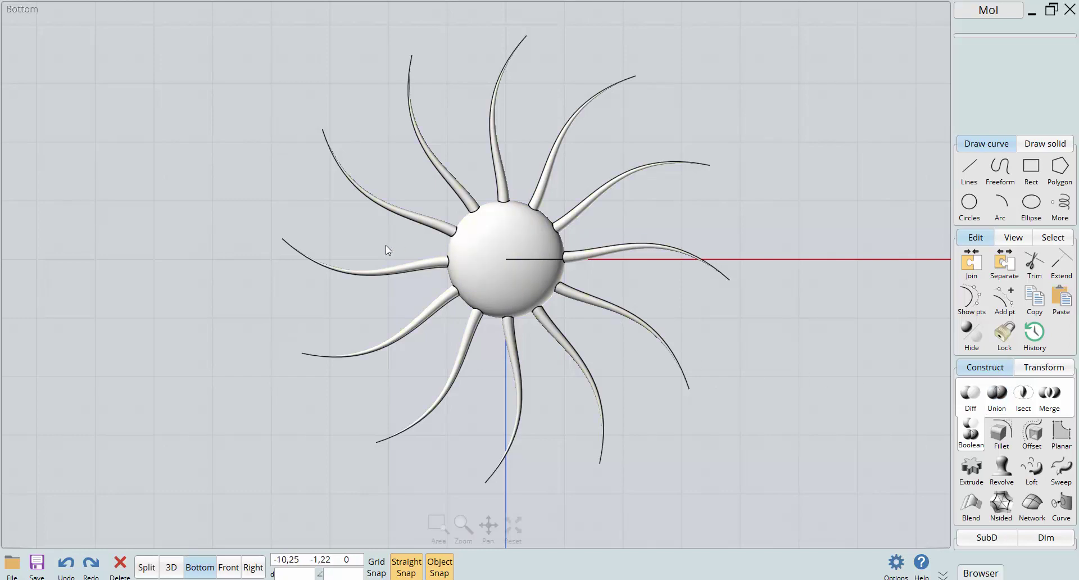
Examine the joints between the arms and the central body up close
scroll(424, 245, up, 3)
scroll(424, 245, up, 3)
click(622, 176)
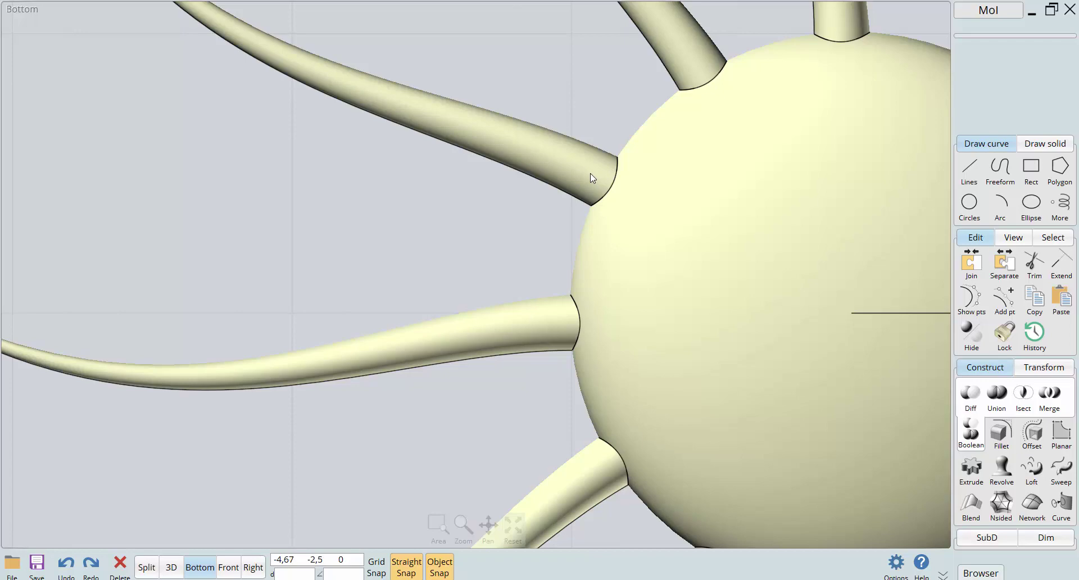
scroll(581, 215, down, 5)
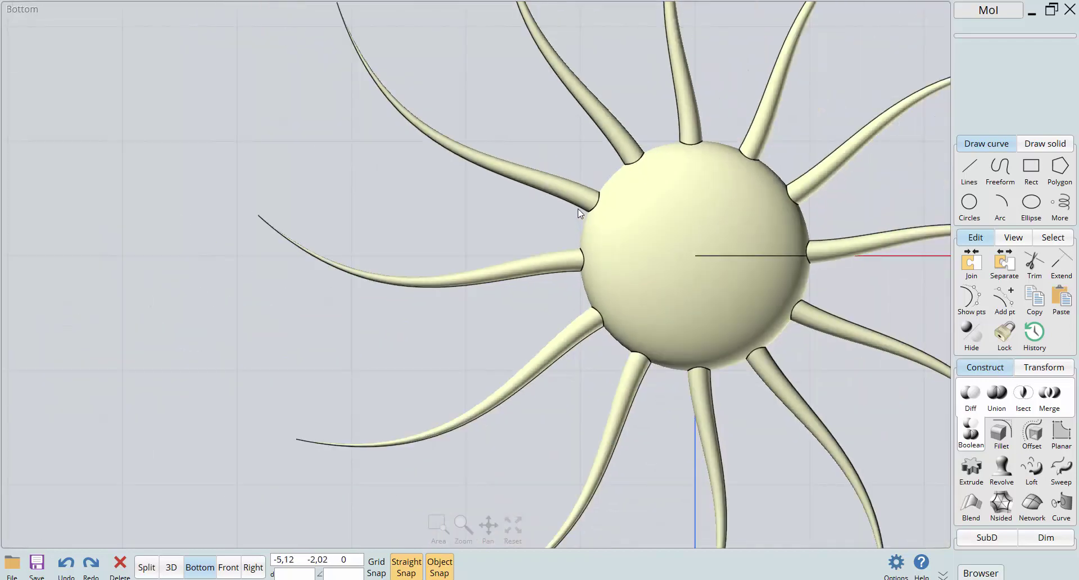
scroll(577, 208, up, 3)
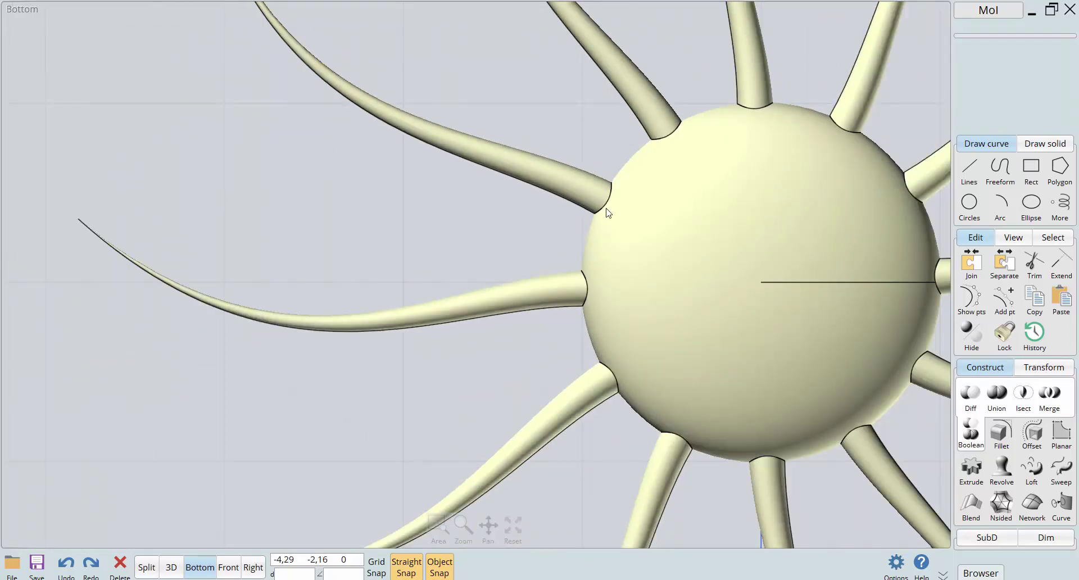
click(578, 314)
scroll(638, 352, down, 5)
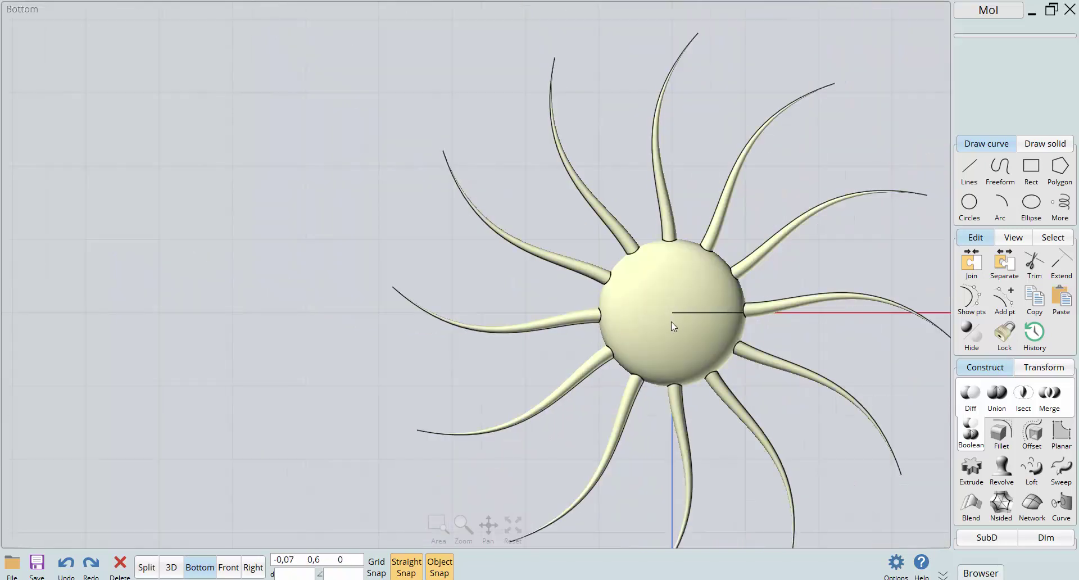
Move the merged solid off the origin towards negative X and fillet its edges with a circular radius of 0.5
drag(671, 322, 500, 282)
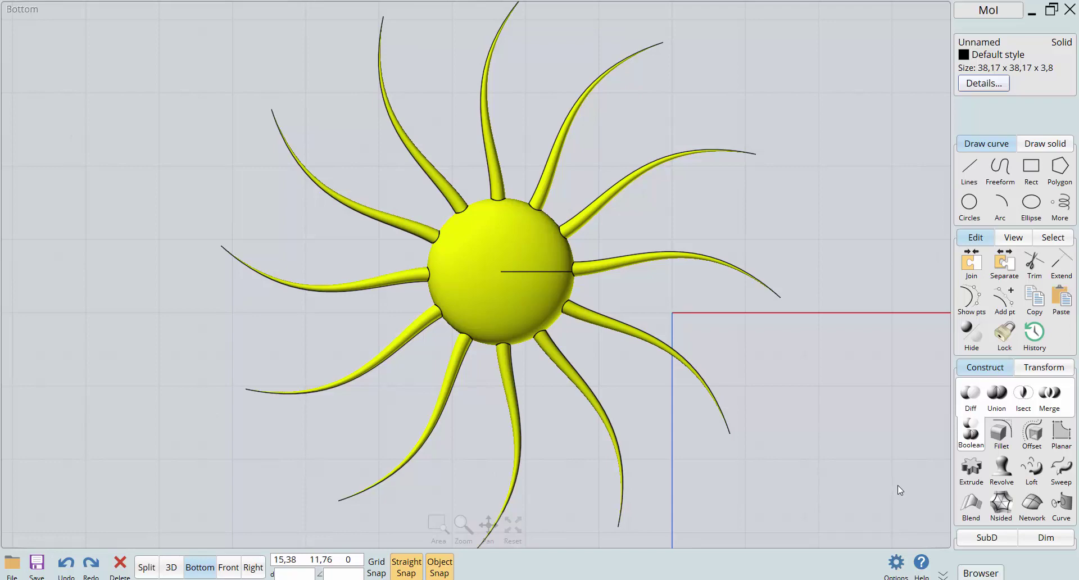
click(1000, 437)
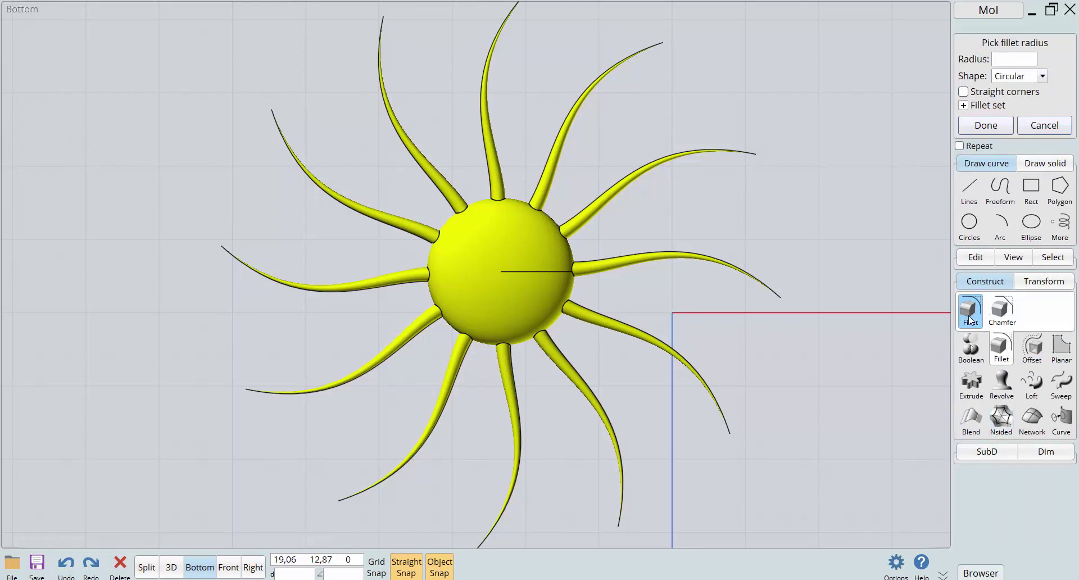
click(1014, 60)
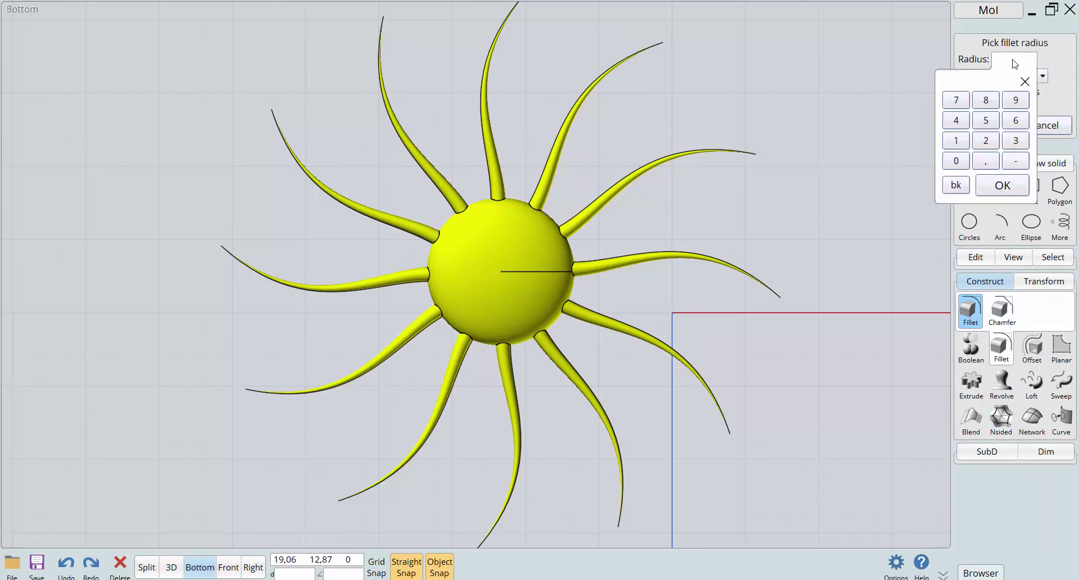
click(961, 162)
click(986, 161)
click(992, 119)
click(1001, 185)
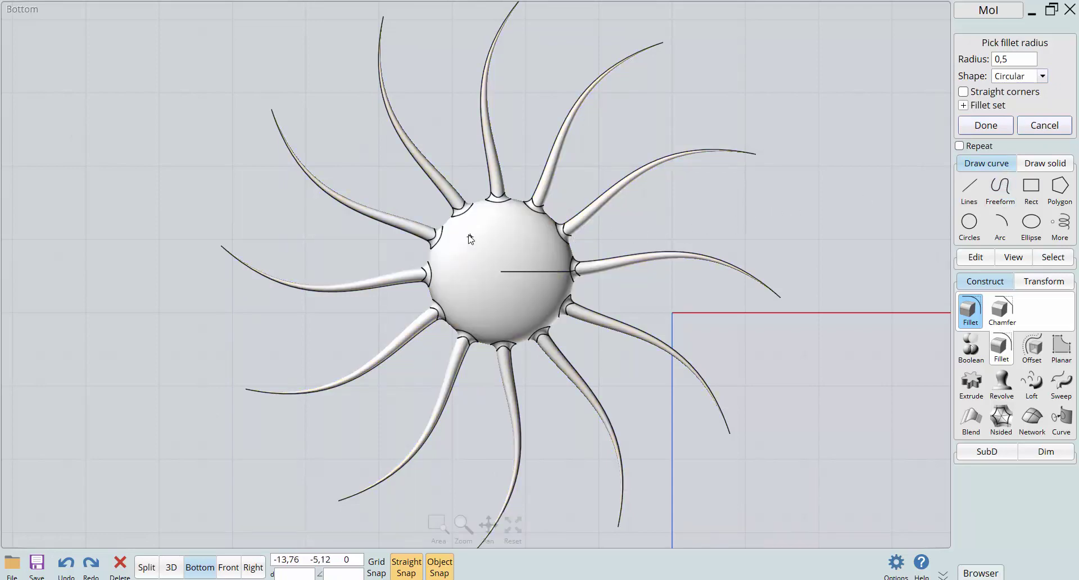
click(986, 125)
click(603, 387)
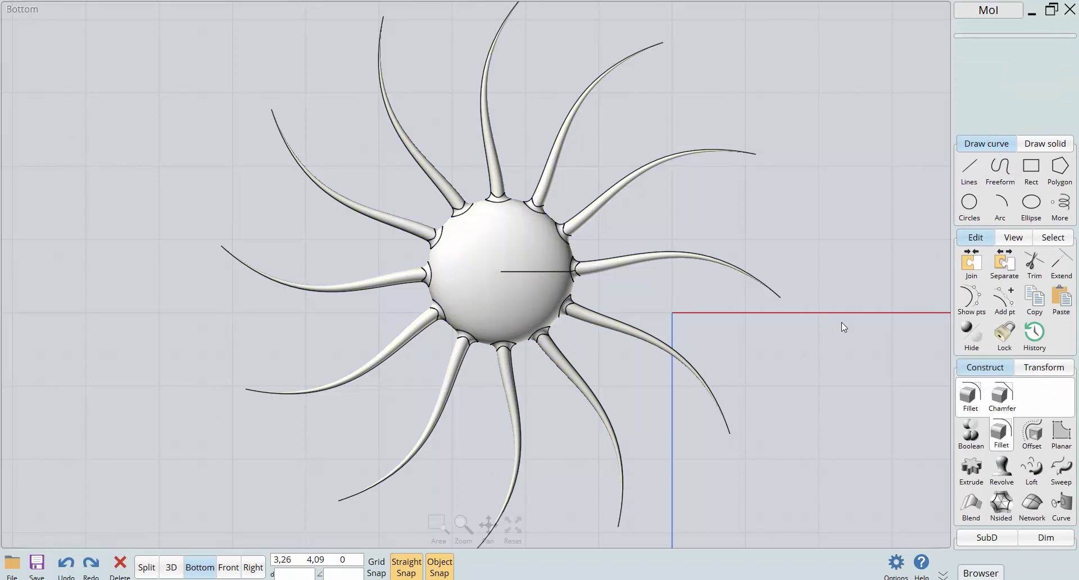
Examine the filleted arm joints in the Bottom view and in the split four-view layout
scroll(737, 462, down, 2)
scroll(733, 262, up, 2)
scroll(766, 281, down, 2)
scroll(682, 289, up, 2)
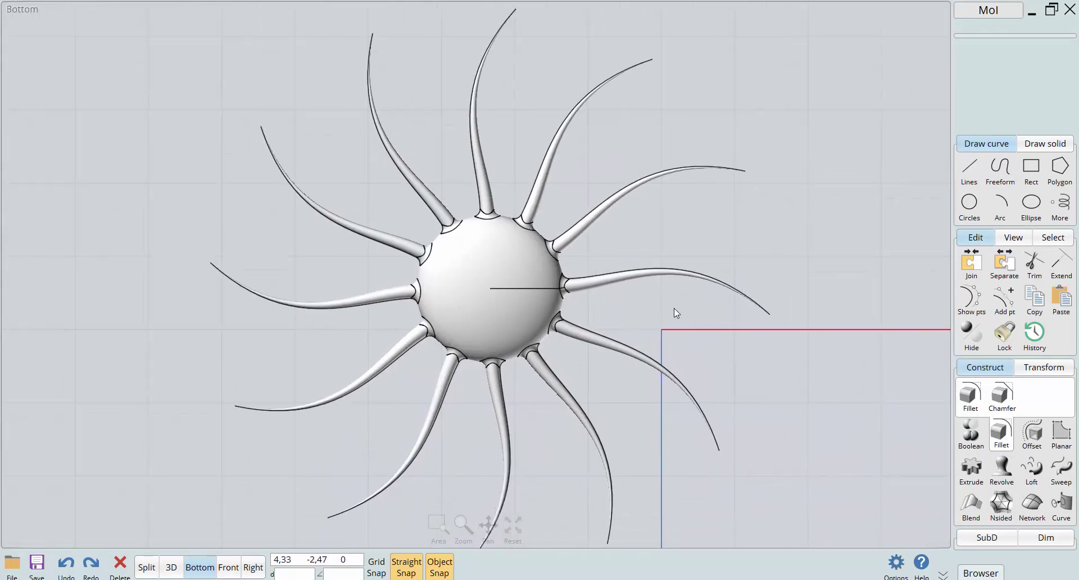
click(482, 313)
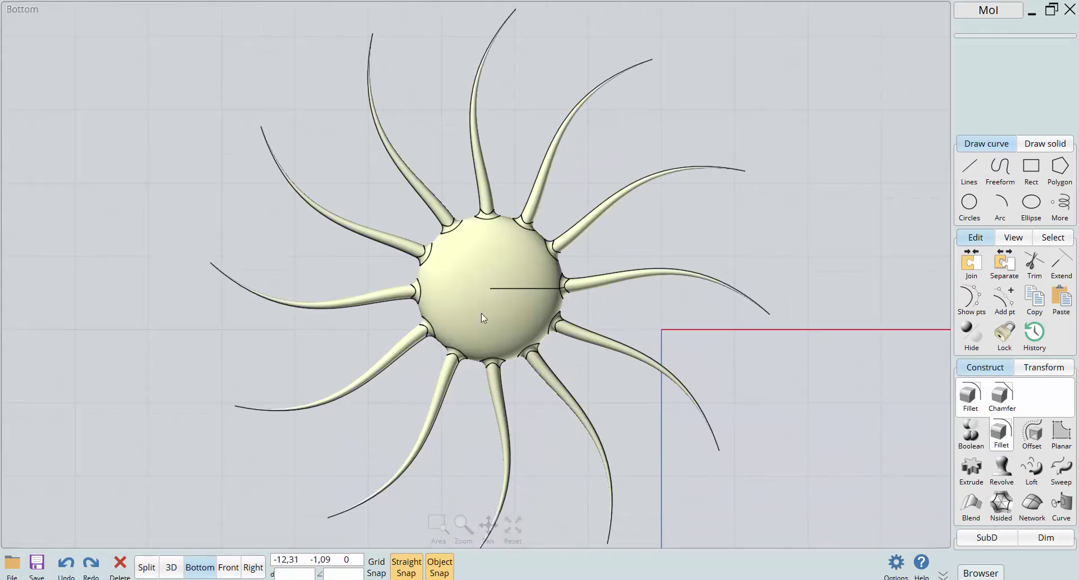
click(841, 392)
click(147, 568)
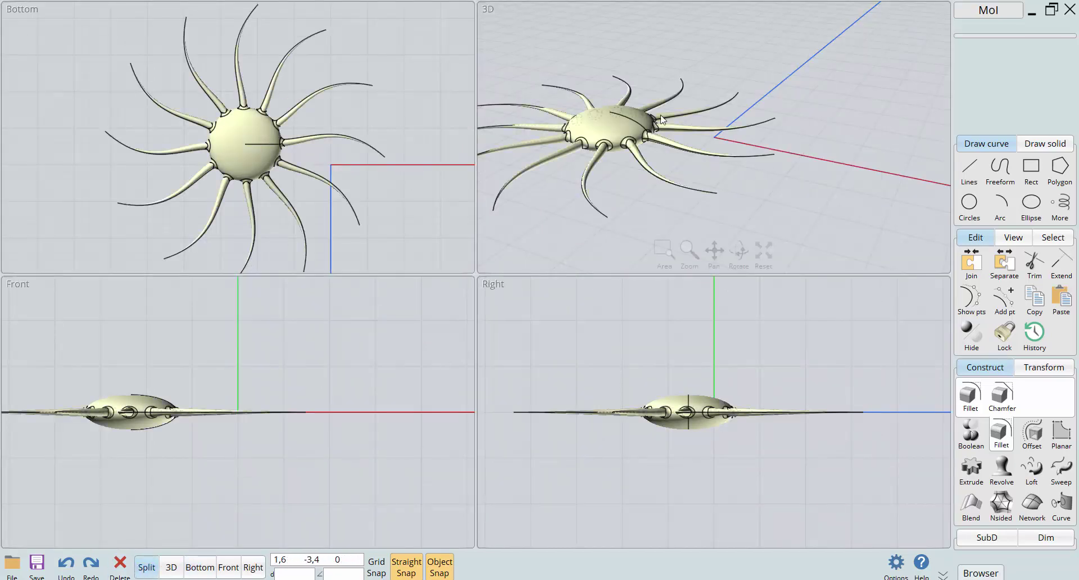
Move the filleted solid back towards the origin so it is centred on X = 0, and deselect it
drag(661, 119, 755, 139)
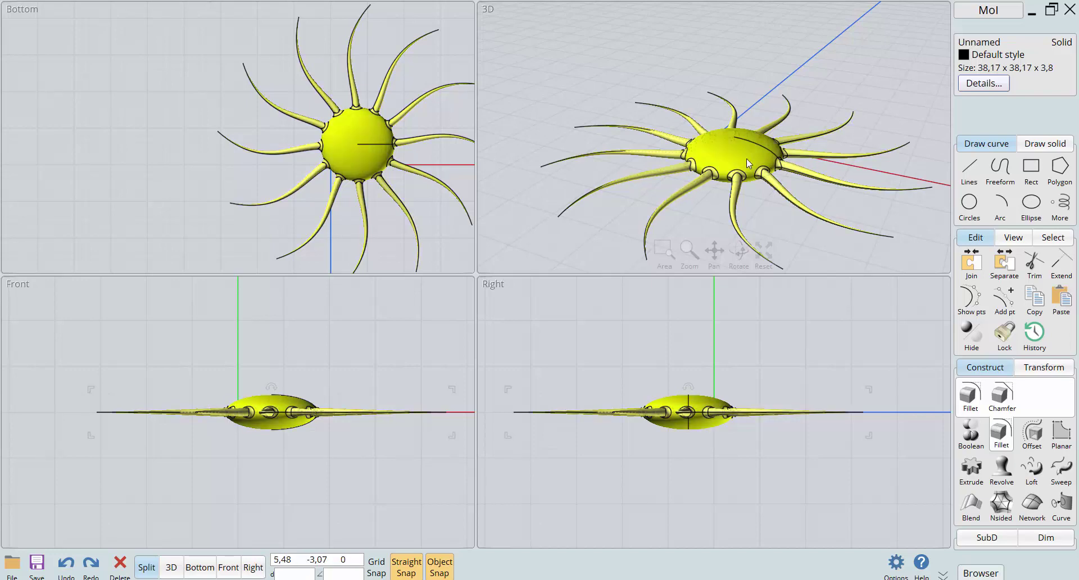
drag(727, 150, 729, 121)
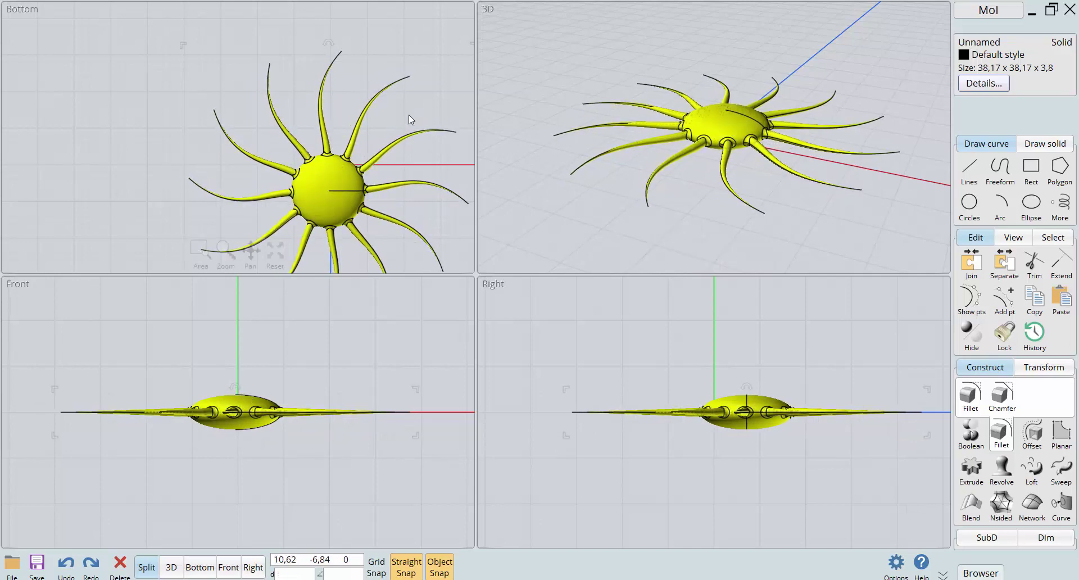
scroll(433, 90, down, 2)
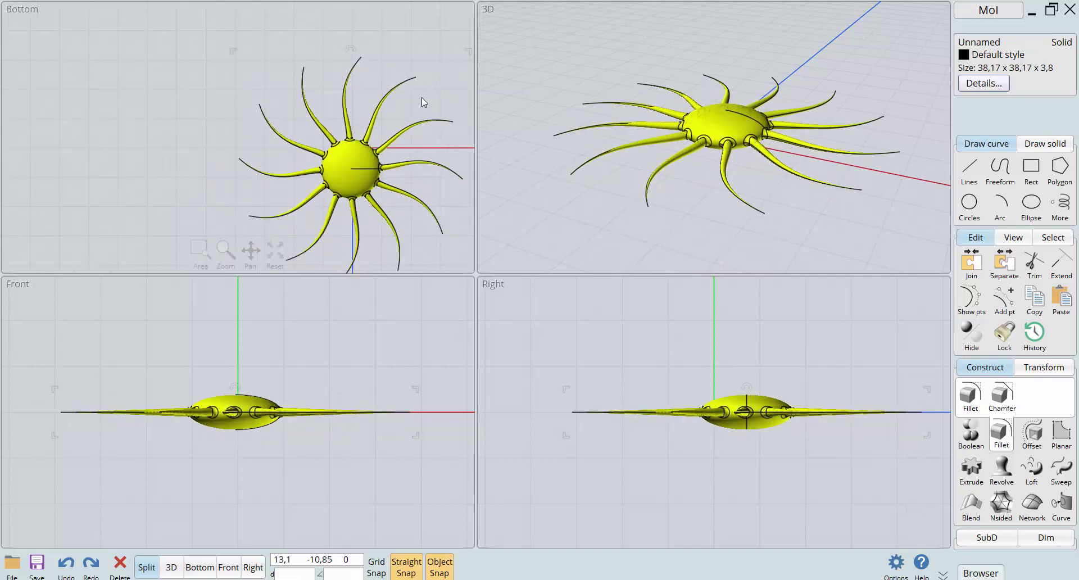
drag(445, 110, 341, 111)
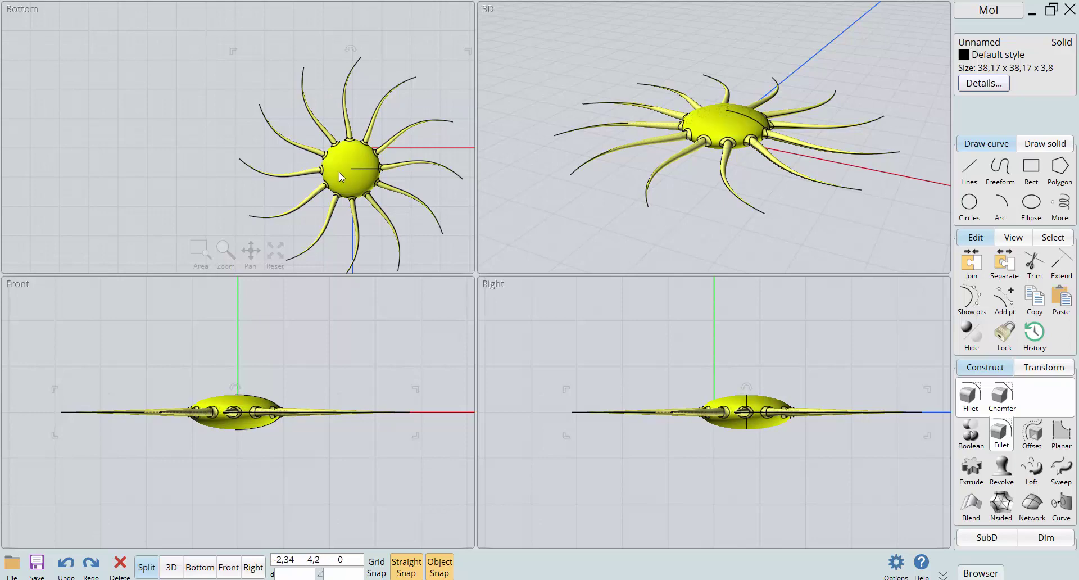
click(118, 195)
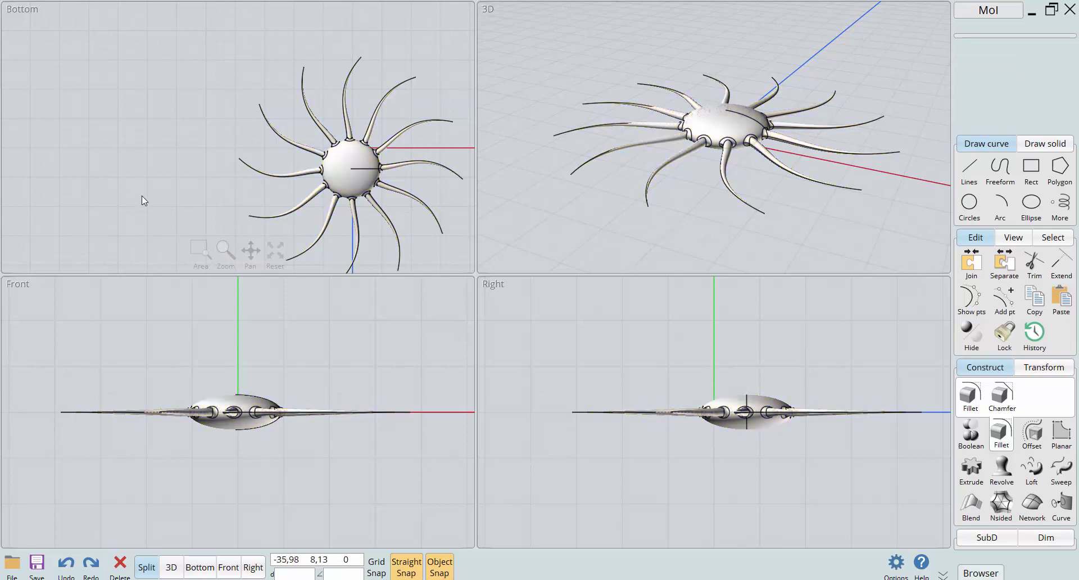
scroll(142, 198, down, 3)
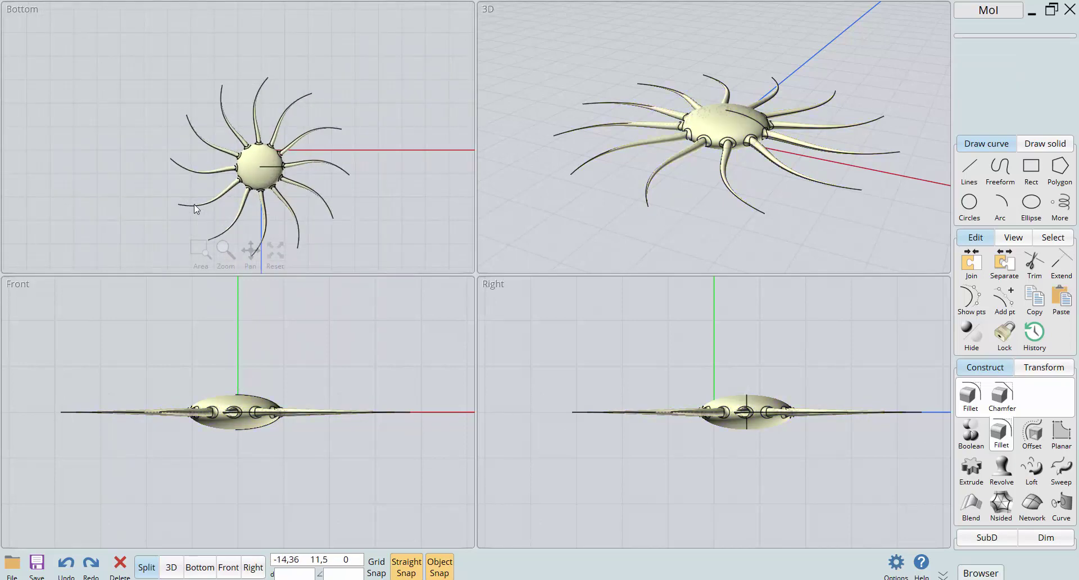
right_drag(338, 173, 334, 132)
right_drag(330, 189, 402, 214)
scroll(321, 176, up, 5)
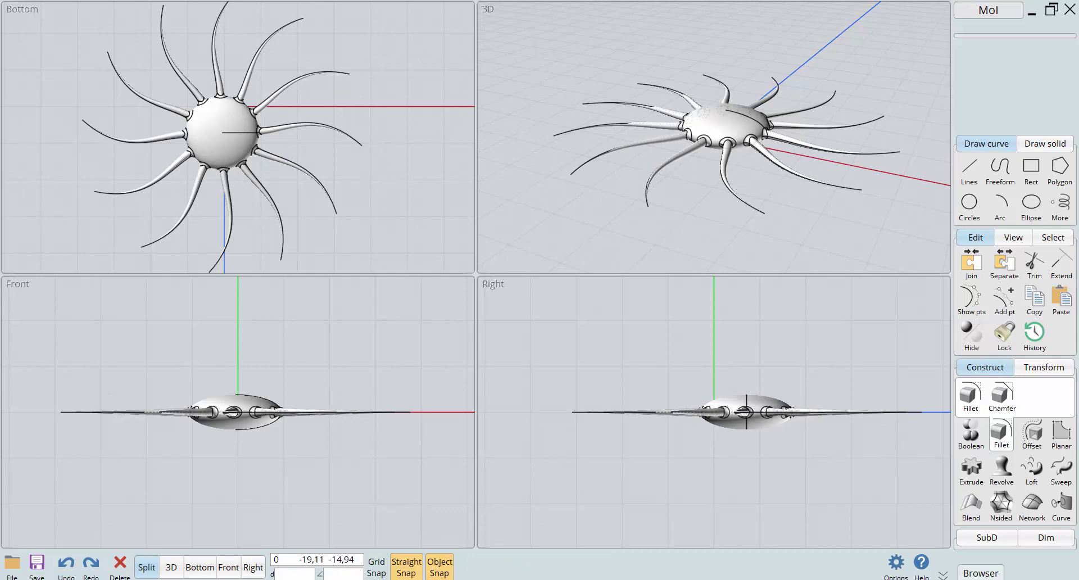
Close the modelling program and discard the unsaved changes to the file
click(1069, 12)
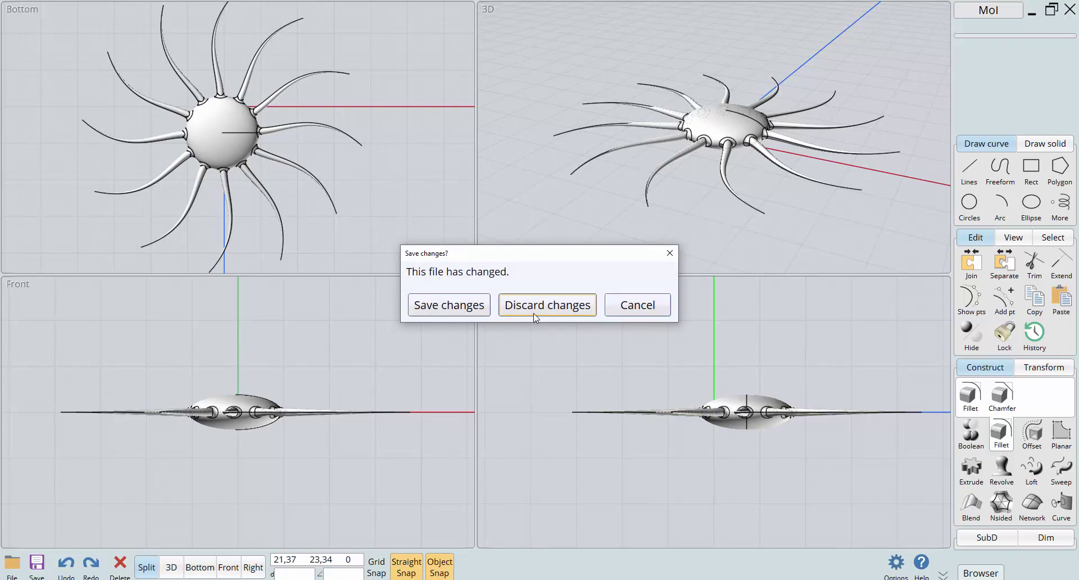
click(535, 316)
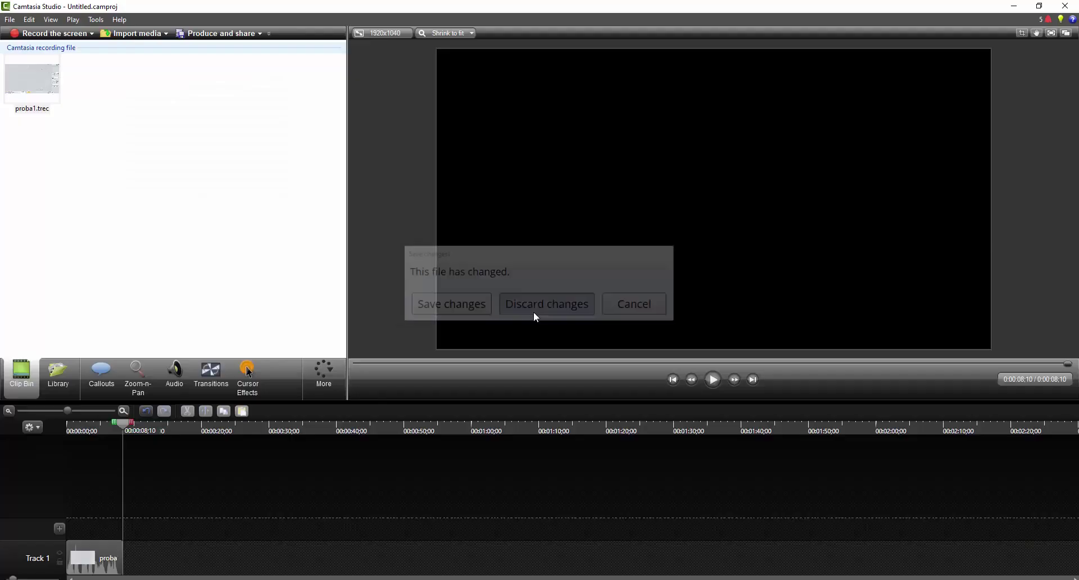
Remove the proba clip from Track 1 of the timeline in Camtasia Studio
click(107, 567)
key(Delete)
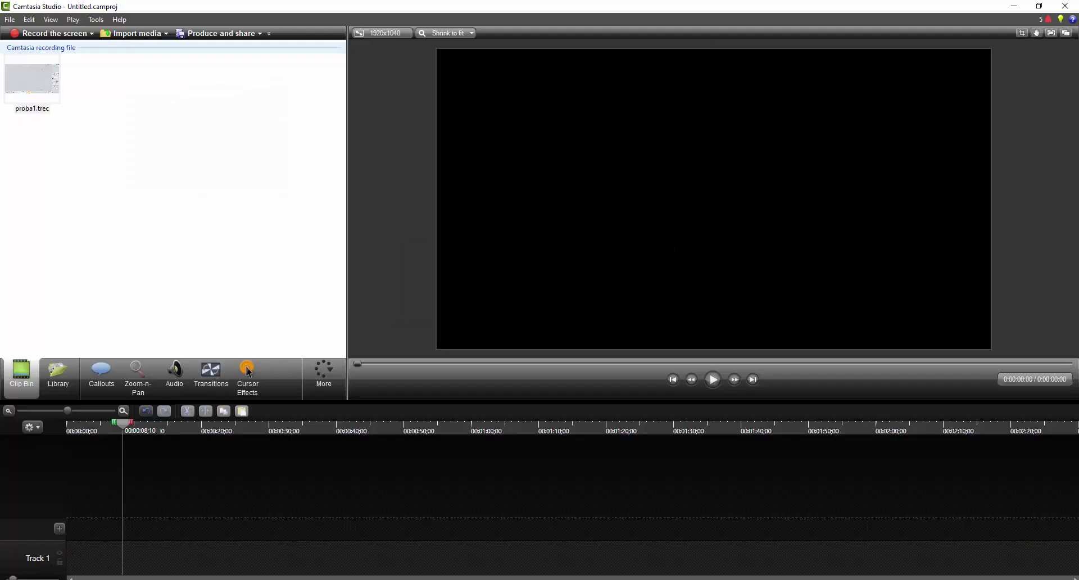